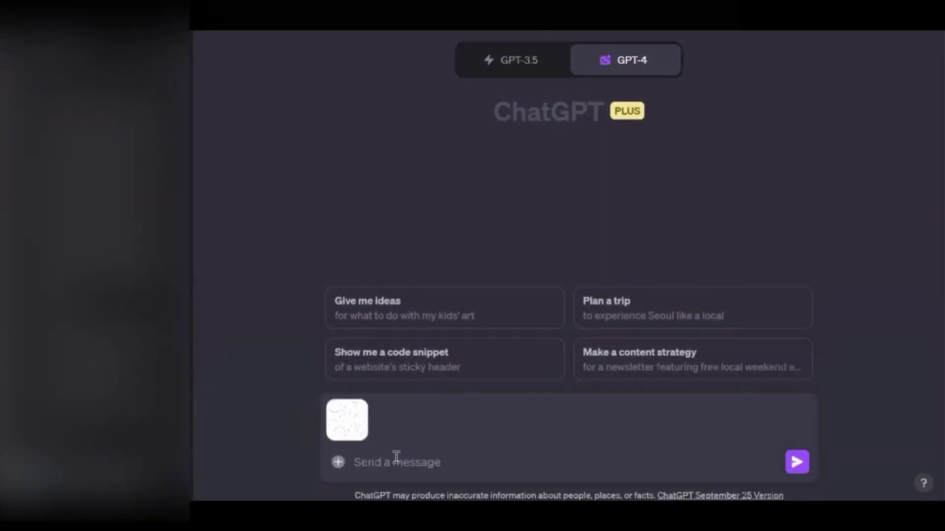
# - Send ChatGPT the circle image with a request for GHPython code to generate the pattern in Grasshopper
pyautogui.write('Cou')
pyautogui.write('ld you try to wri')
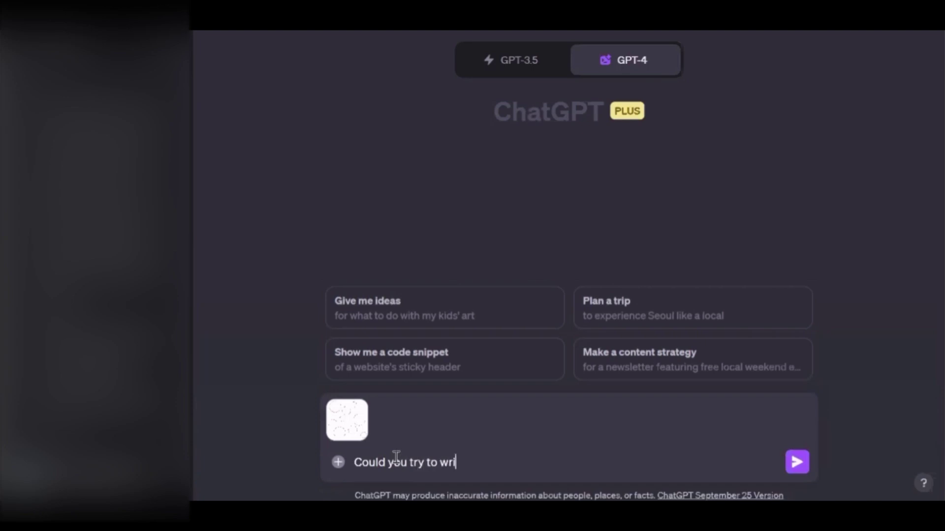
pyautogui.write('te GHPython')
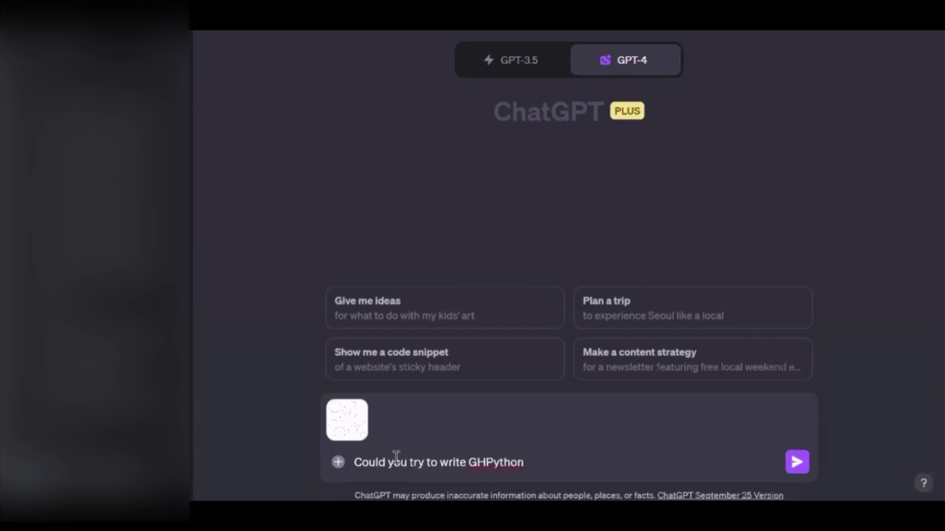
pyautogui.write(' code to generate')
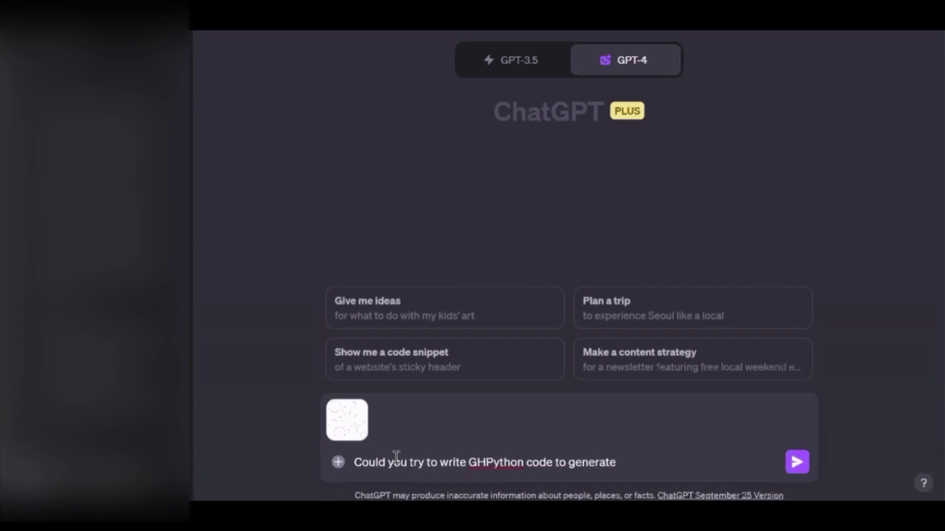
pyautogui.write(' this pattern ')
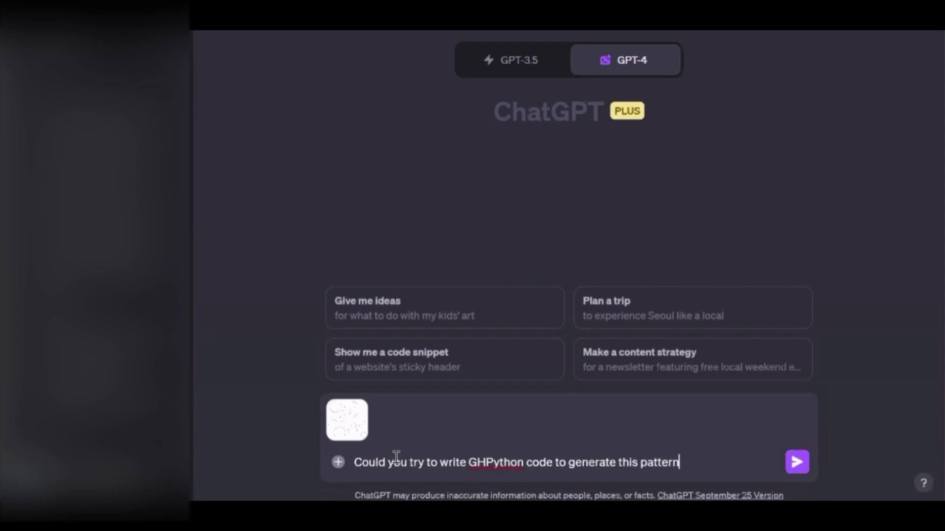
pyautogui.write('that I can use')
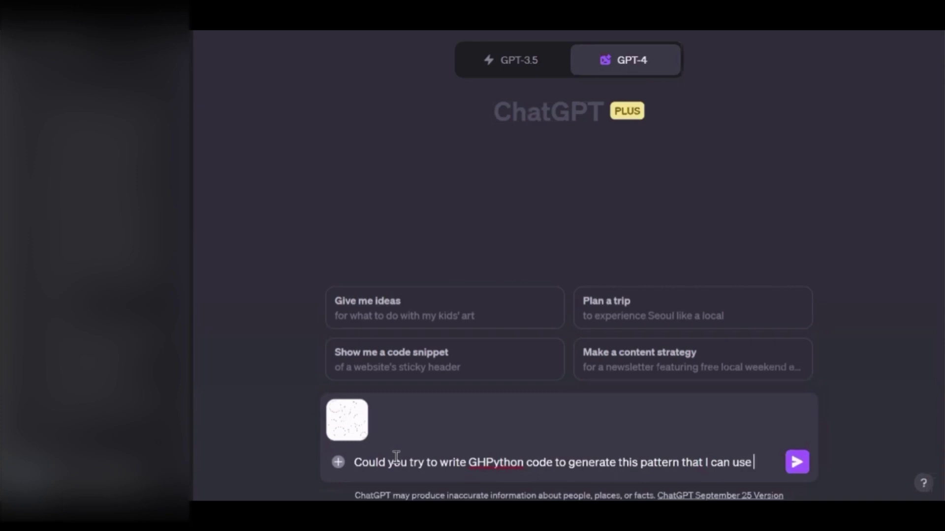
pyautogui.write(' in Grasshopper R')
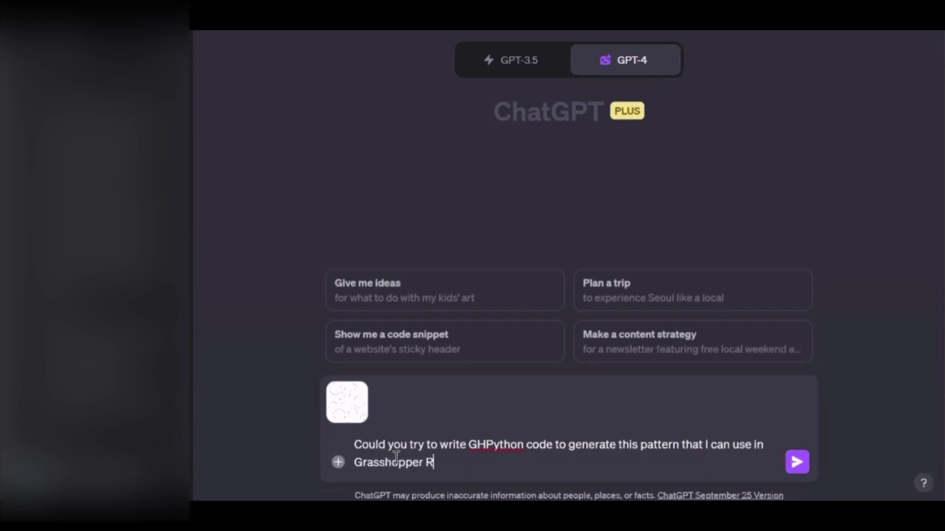
pyautogui.write('hinoceros?')
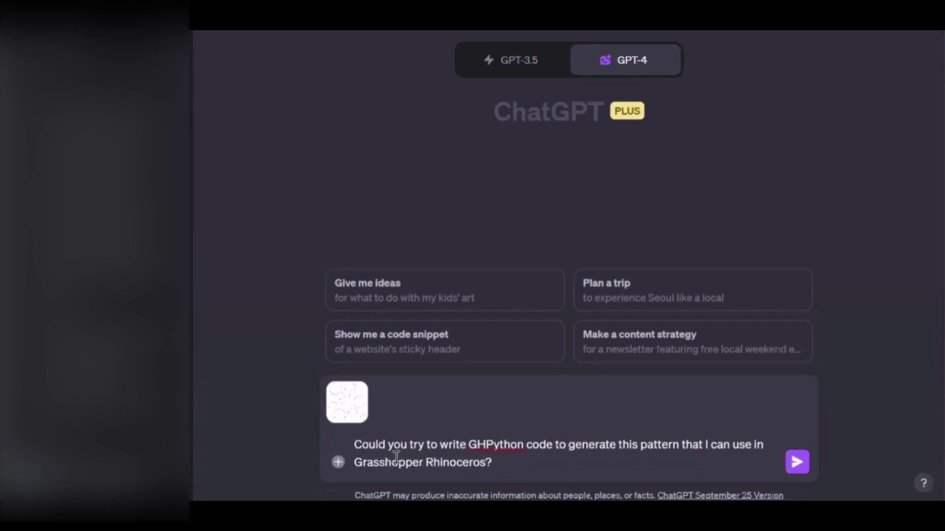
pyautogui.press('Return')
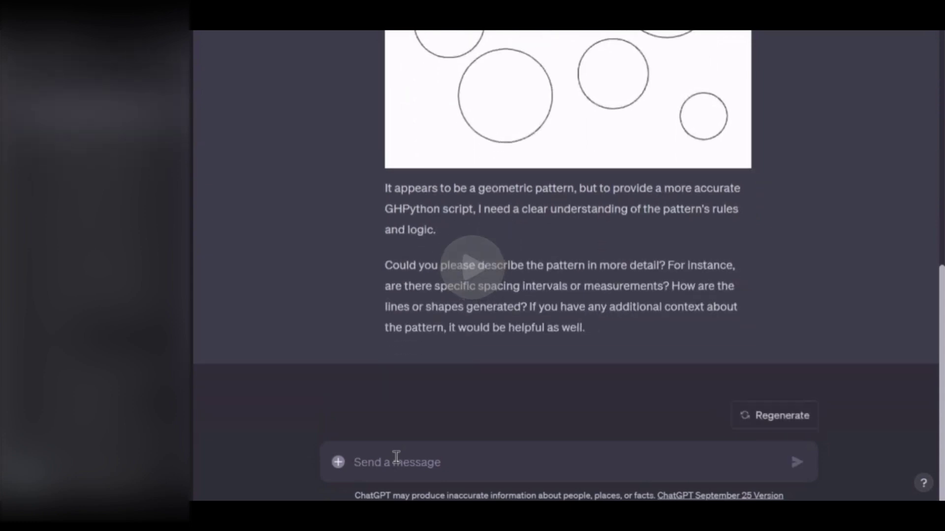
# - Reply that only this image exists and ask ChatGPT to assume the pattern from it
pyautogui.write('I have')
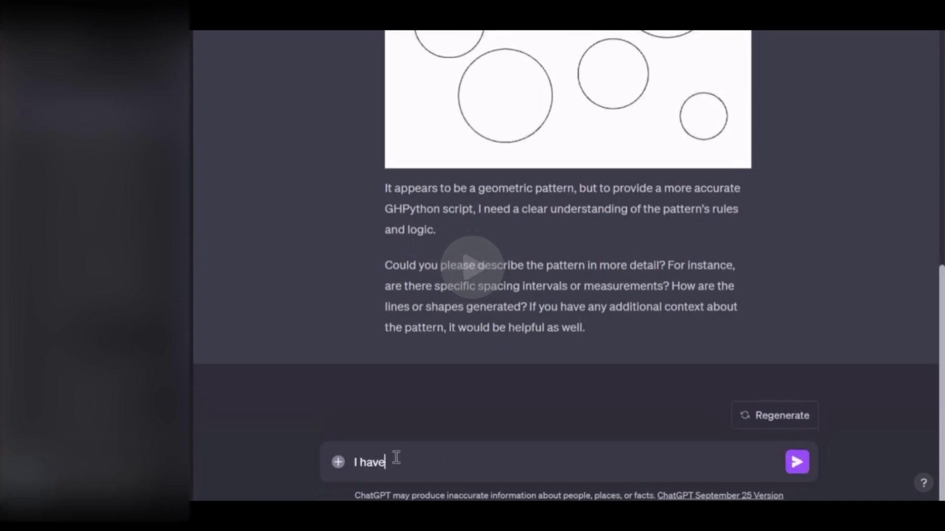
pyautogui.write(' only this image, c')
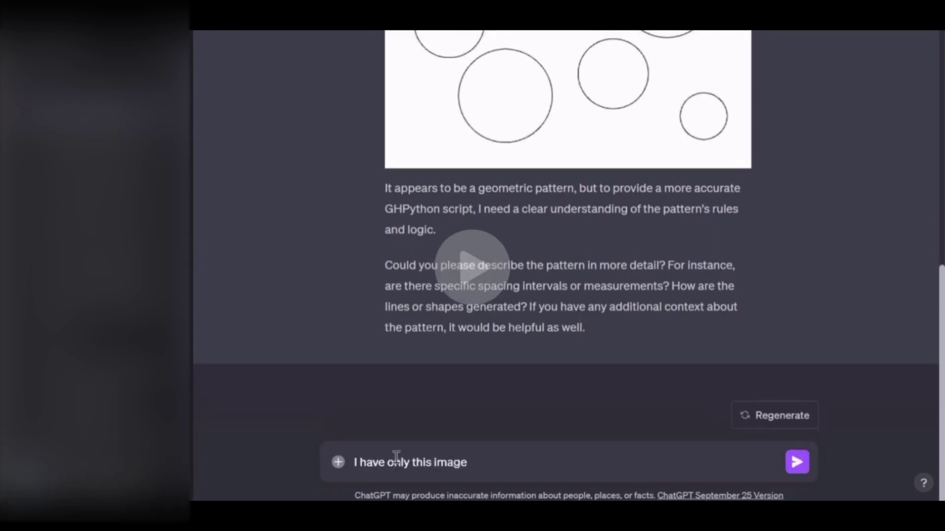
pyautogui.write('ould you assume?')
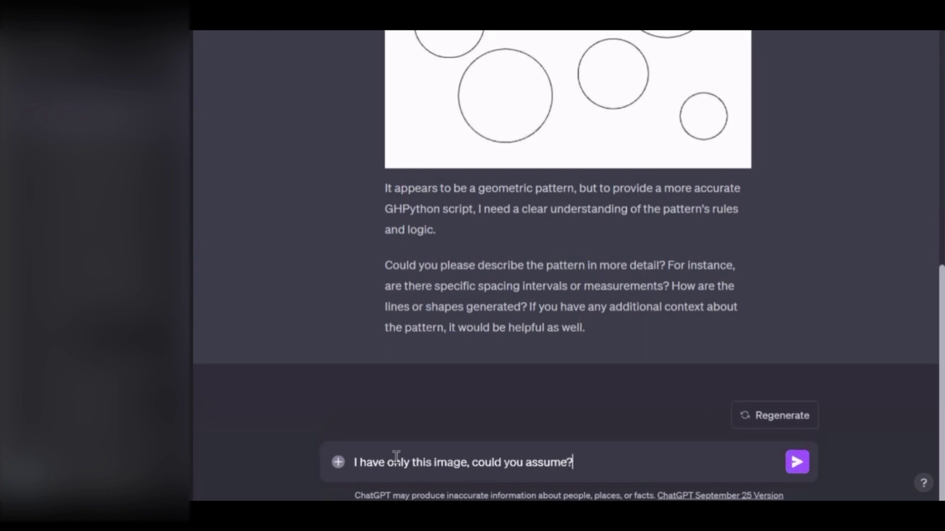
pyautogui.press('Return')
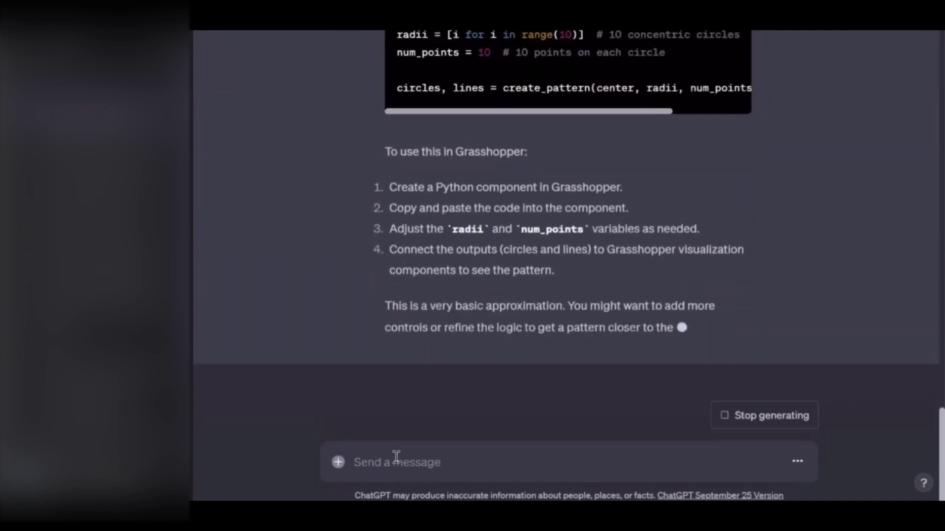
# - Copy the generated rhinoscriptsyntax script with the generate_pattern function from the top of the code block
pyautogui.scroll(5, 851, 306)
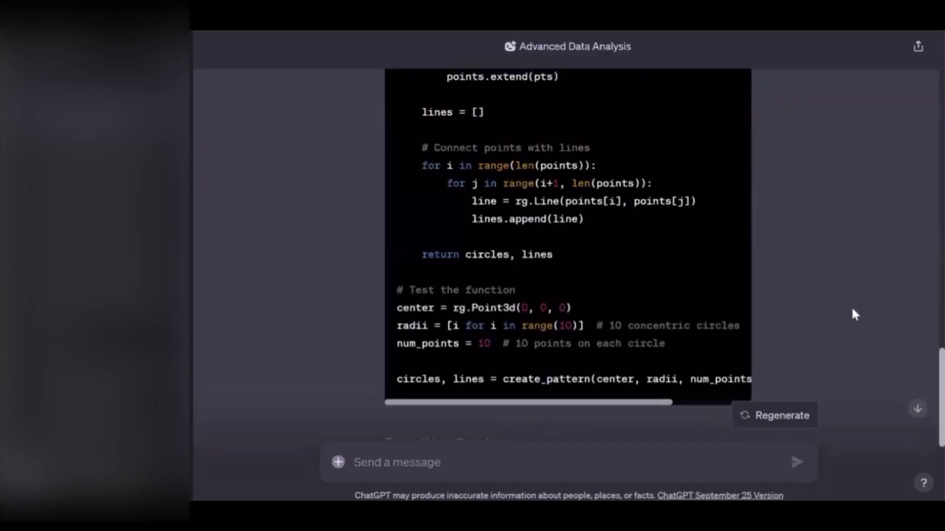
pyautogui.scroll(6, 852, 305)
pyautogui.scroll(5, 851, 306)
pyautogui.click(705, 378)
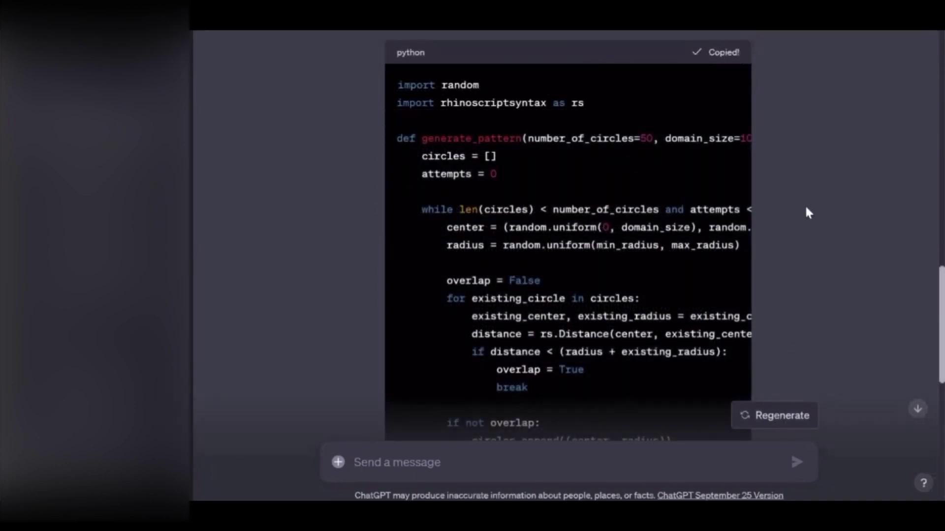
pyautogui.scroll(-2, 795, 271)
pyautogui.scroll(-6, 795, 270)
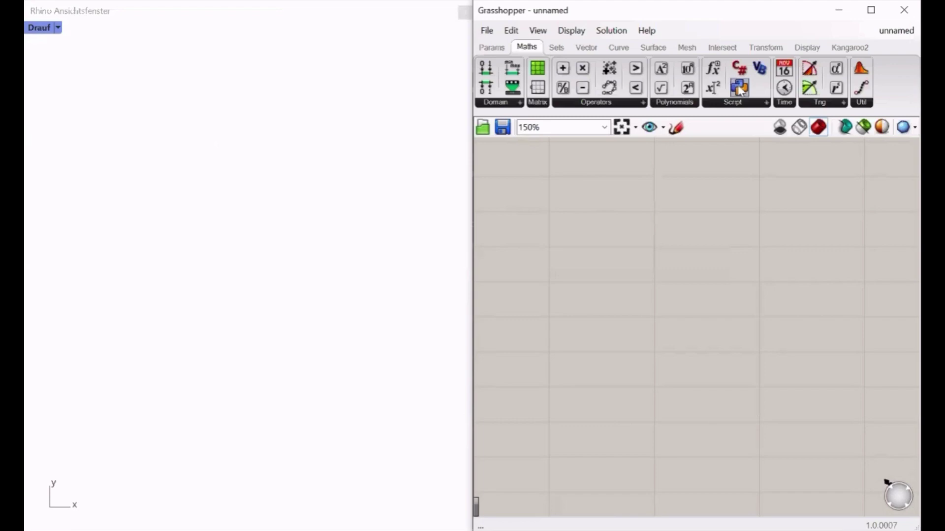
# - Add a Python component, paste the copied script into it and run it to draw circles
pyautogui.moveTo(740, 88); pyautogui.dragTo(666, 282)
pyautogui.doubleClick(662, 285)
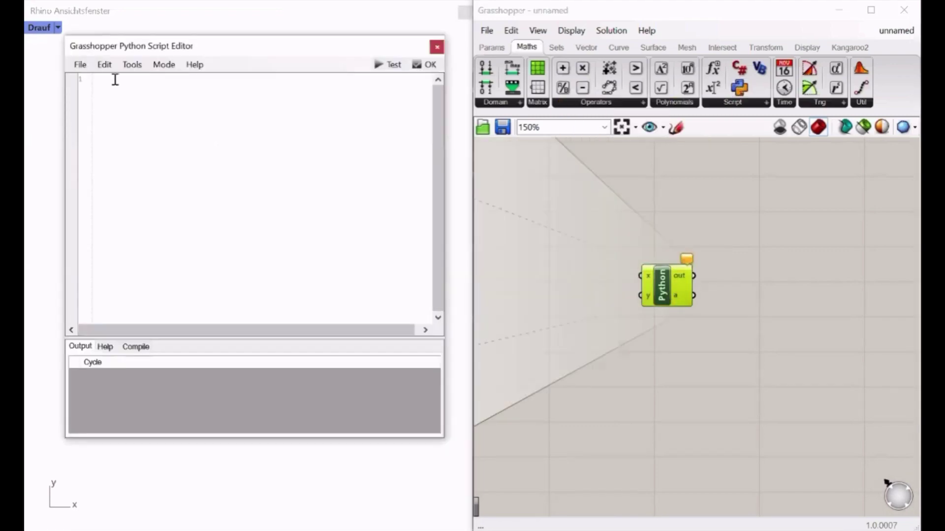
pyautogui.hotkey('ctrl', 'v')
pyautogui.moveTo(291, 46); pyautogui.dragTo(719, 366)
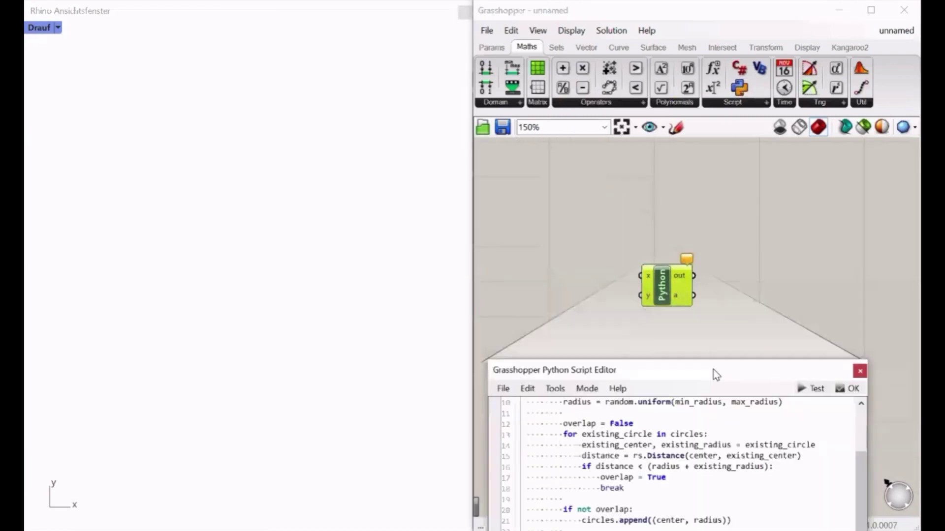
pyautogui.click(808, 386)
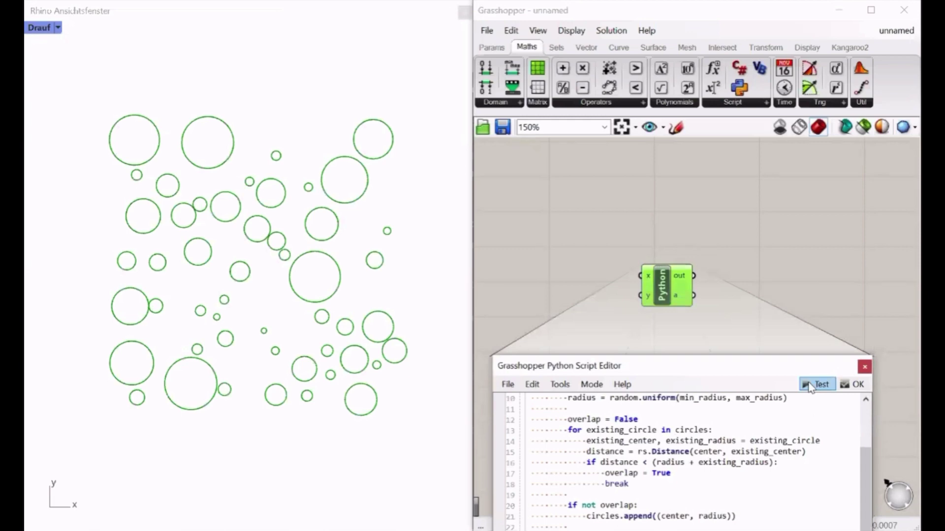
pyautogui.moveTo(666, 278); pyautogui.dragTo(578, 189)
pyautogui.moveTo(593, 370)
pyautogui.mouseDown()
pyautogui.moveTo(648, 213)
pyautogui.moveTo(635, 246)
pyautogui.mouseUp()
pyautogui.scroll(3, 658, 391)
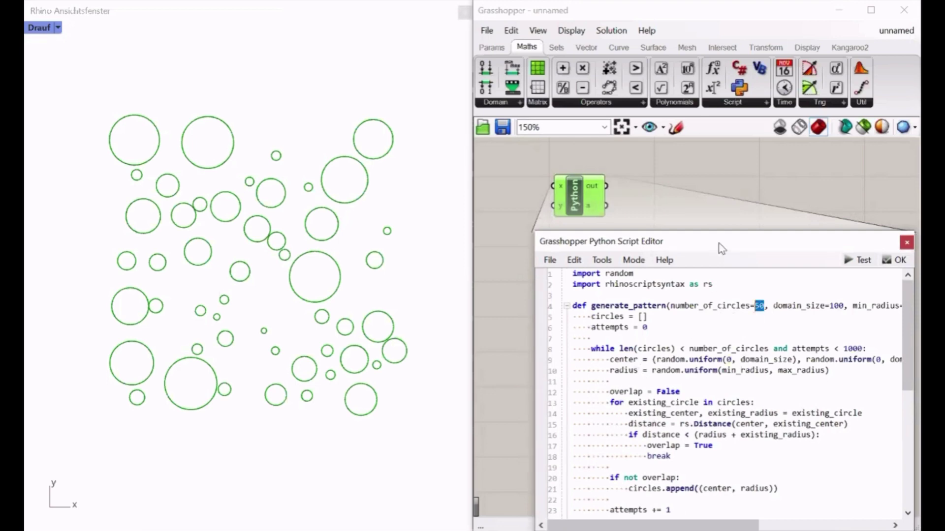
# - Rerun the script, then test 70 circles and a domain size of 50
pyautogui.moveTo(721, 248); pyautogui.dragTo(667, 254)
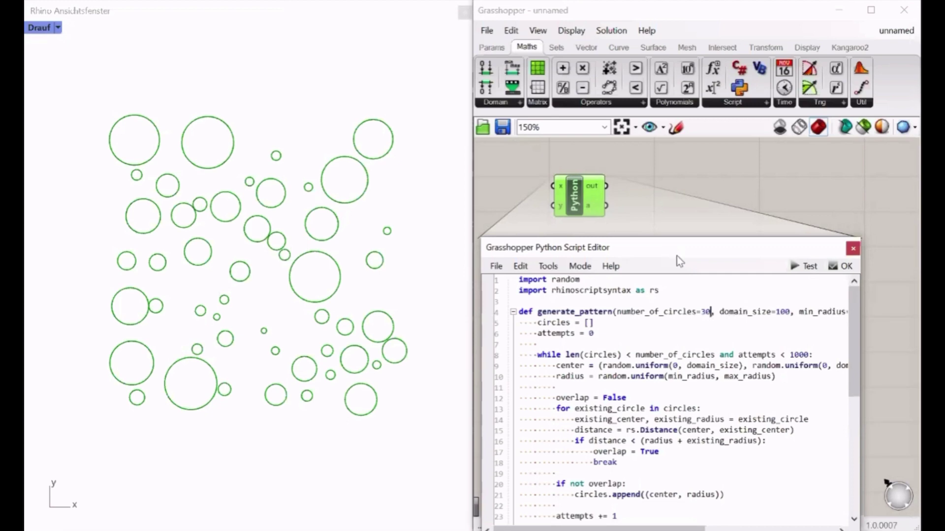
pyautogui.click(805, 266)
pyautogui.write('2')
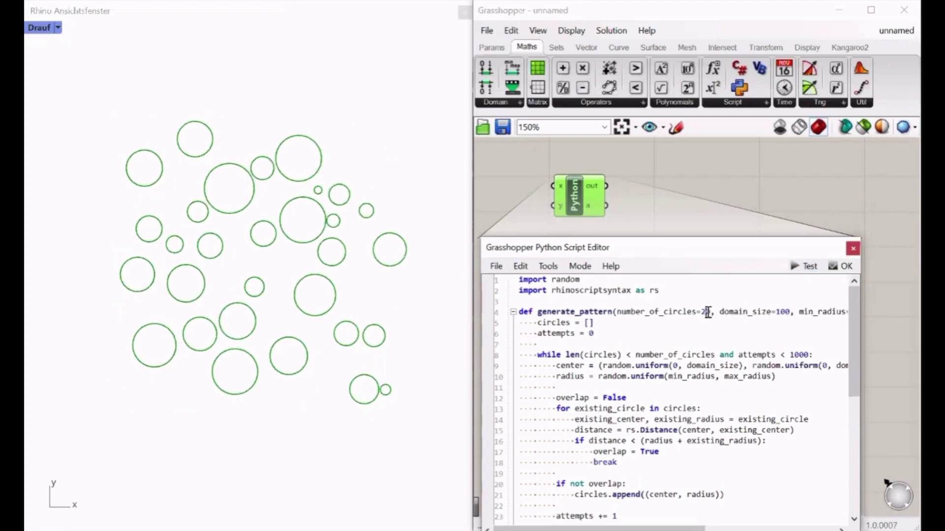
pyautogui.click(805, 266)
pyautogui.write('70')
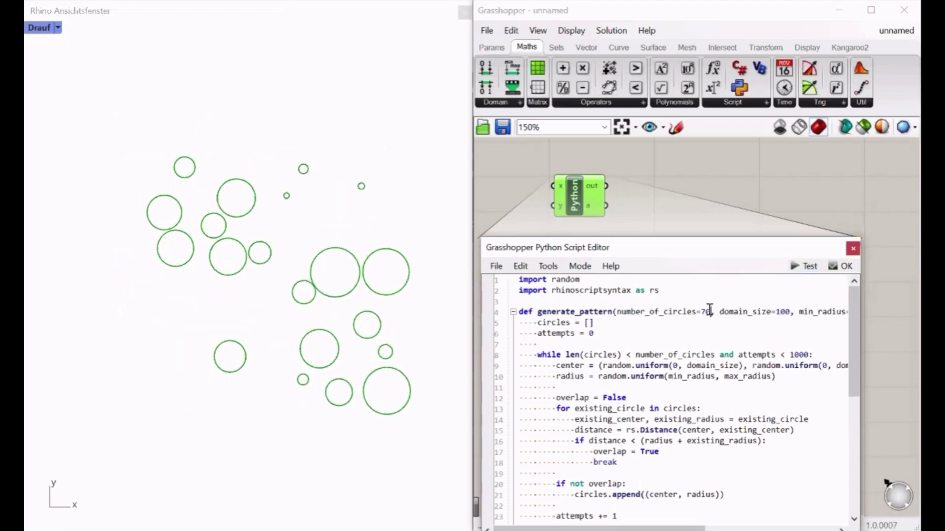
pyautogui.click(805, 266)
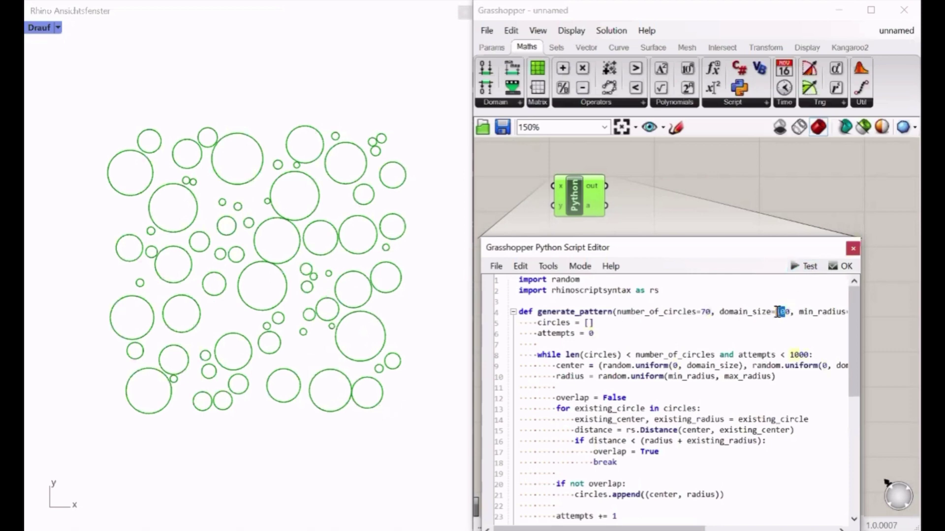
pyautogui.write('5')
pyautogui.click(806, 266)
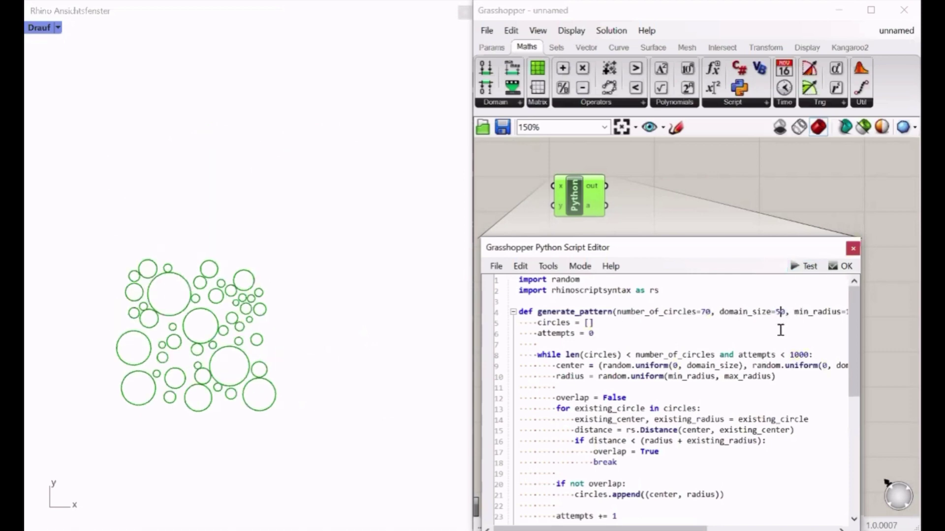
# - Try domain sizes 20 and 100, then restore the circle count to 50
pyautogui.doubleClick(780, 312)
pyautogui.write('20')
pyautogui.click(805, 266)
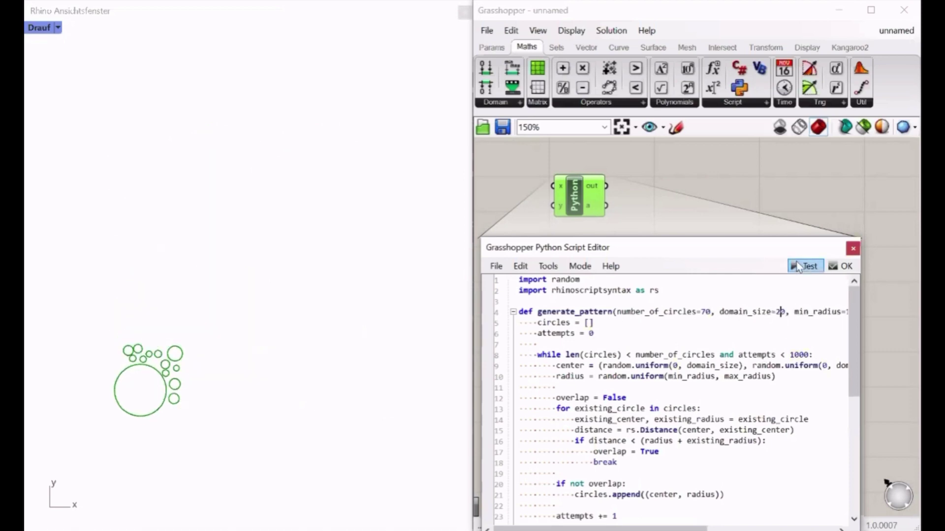
pyautogui.doubleClick(779, 312)
pyautogui.write('100')
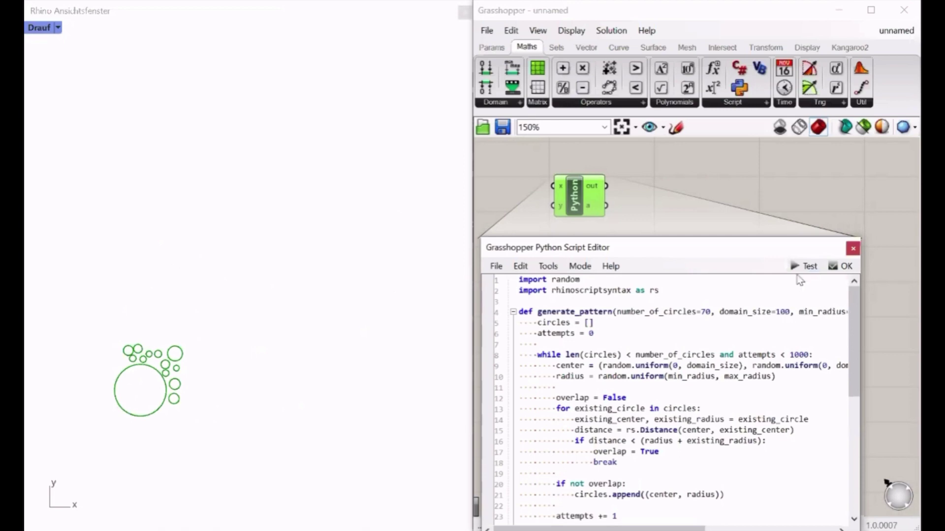
pyautogui.click(805, 266)
pyautogui.doubleClick(704, 312)
pyautogui.write('50')
pyautogui.click(805, 266)
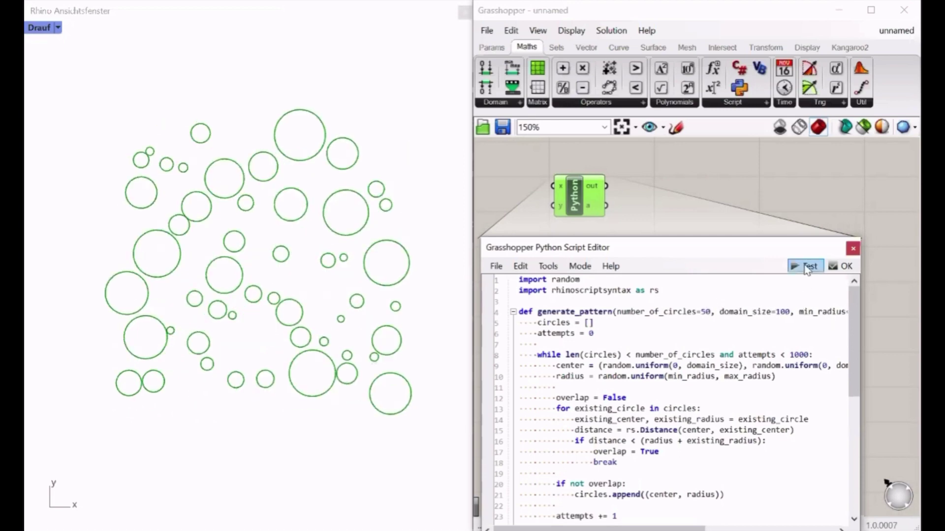
# - Widen the editor and test a minimum radius of 5, then reset it to 1
pyautogui.moveTo(860, 305); pyautogui.dragTo(902, 305)
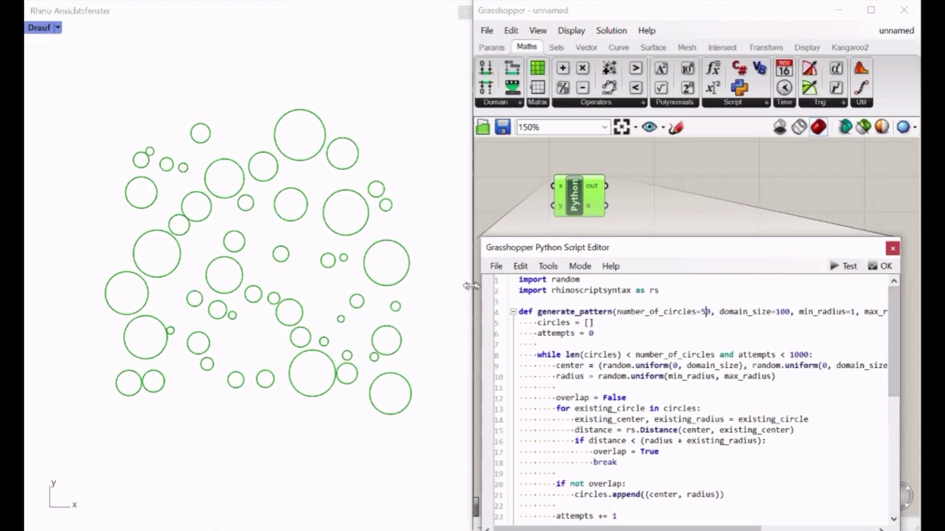
pyautogui.moveTo(482, 282)
pyautogui.mouseDown()
pyautogui.moveTo(424, 282)
pyautogui.moveTo(435, 282)
pyautogui.mouseUp()
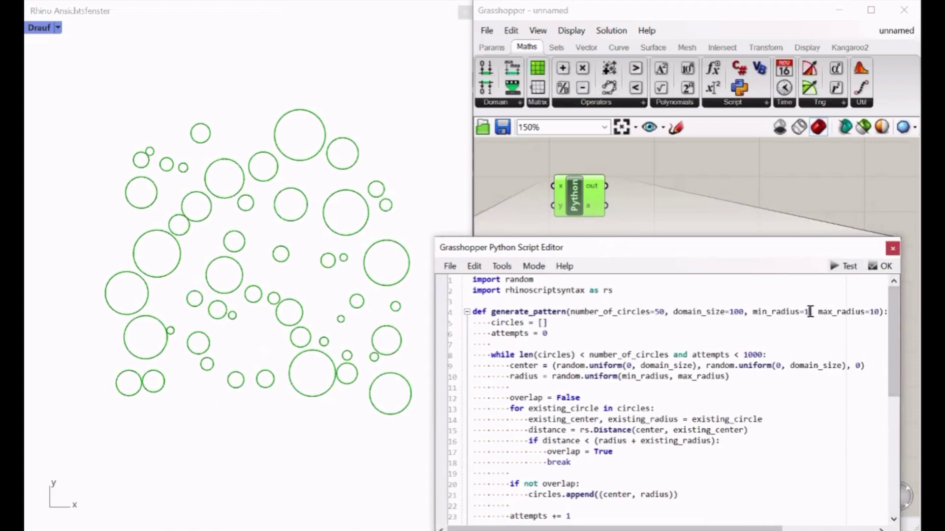
pyautogui.click(844, 266)
pyautogui.click(810, 311)
pyautogui.press('BackSpace')
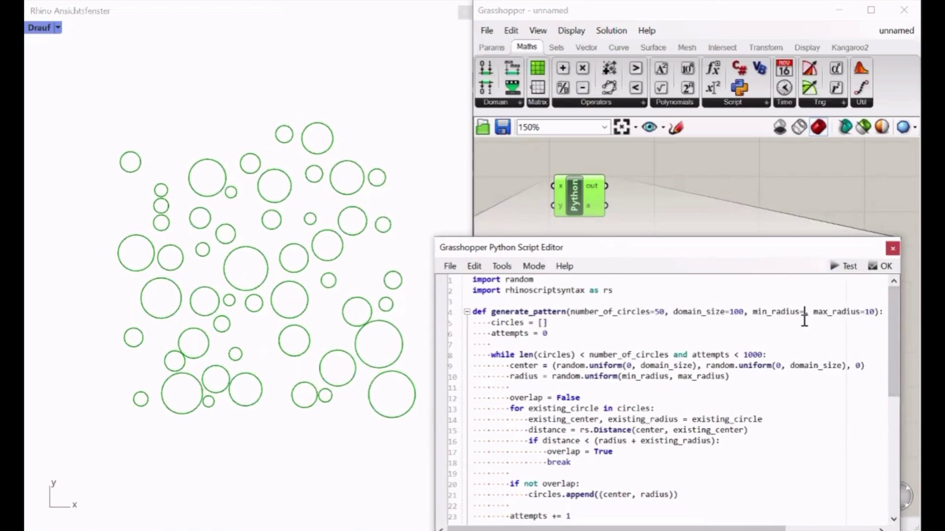
pyautogui.write('5')
pyautogui.click(844, 266)
pyautogui.press('BackSpace')
pyautogui.write('1')
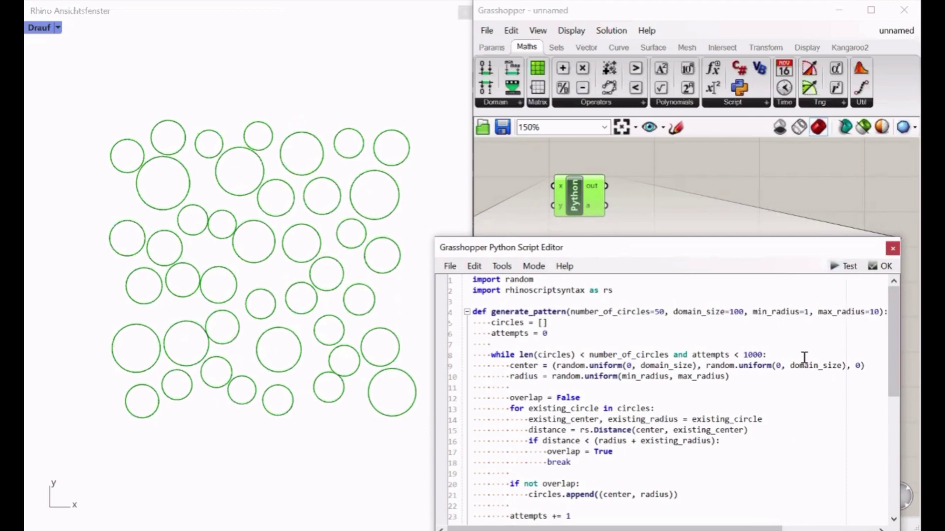
pyautogui.click(844, 266)
# - Test maximum radius values 20, 5 and 30, then regenerate a fresh random layout
pyautogui.doubleClick(873, 312)
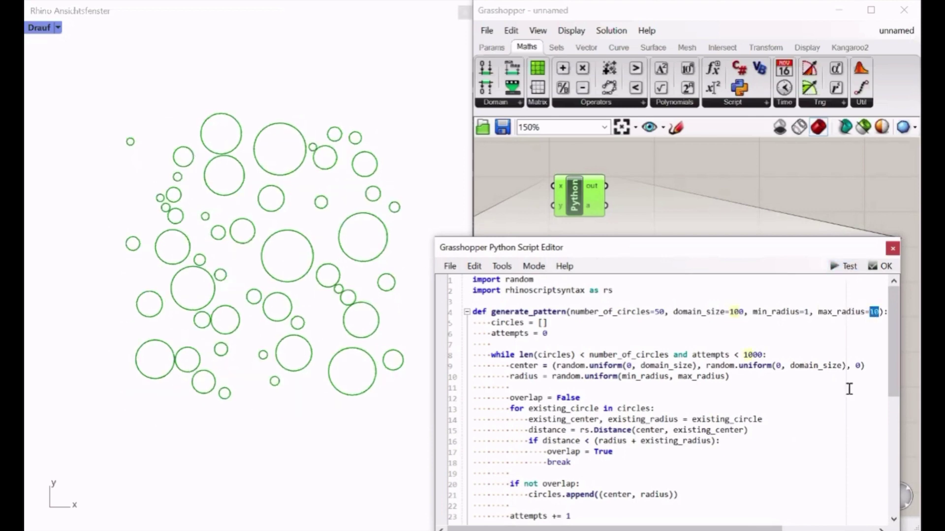
pyautogui.click(844, 266)
pyautogui.click(844, 267)
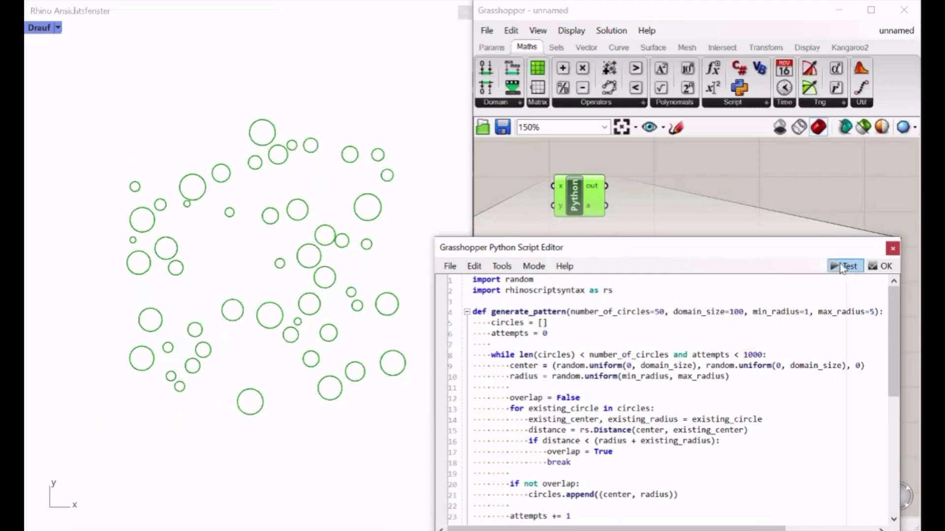
pyautogui.write('30')
pyautogui.click(845, 266)
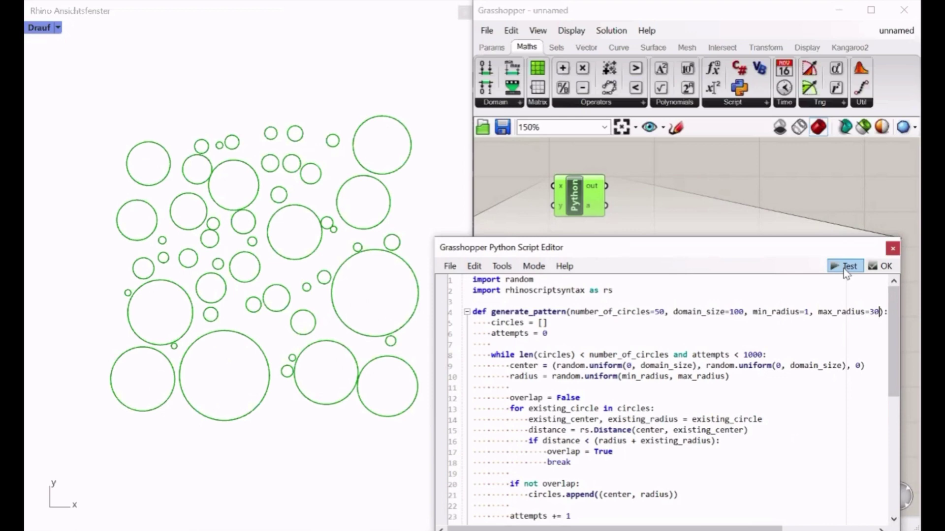
pyautogui.write('1')
pyautogui.click(844, 268)
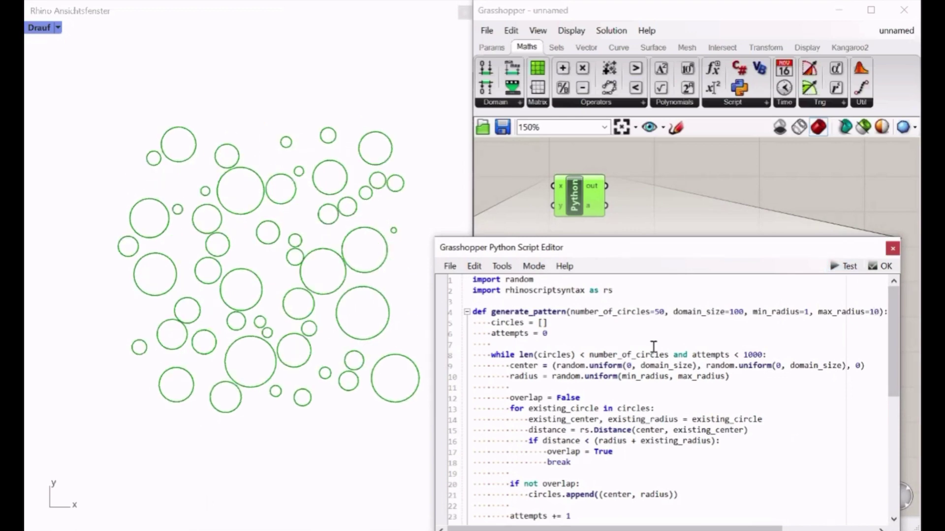
# - Make number_of_circles, domain_size, min_radius and max_radius read int(N), int(S), int(I), int(X)
pyautogui.press('BackSpace')
pyautogui.press('BackSpace')
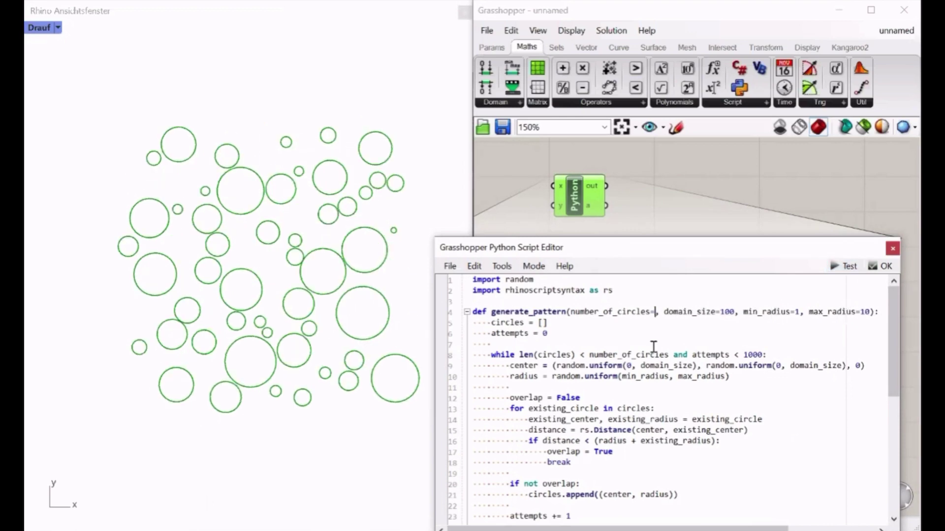
pyautogui.write('int(N)')
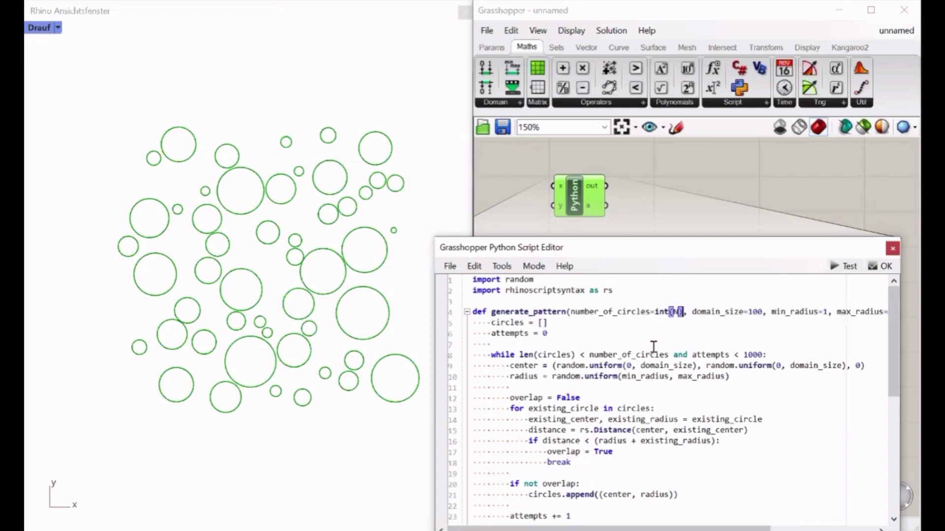
pyautogui.doubleClick(757, 312)
pyautogui.write('i')
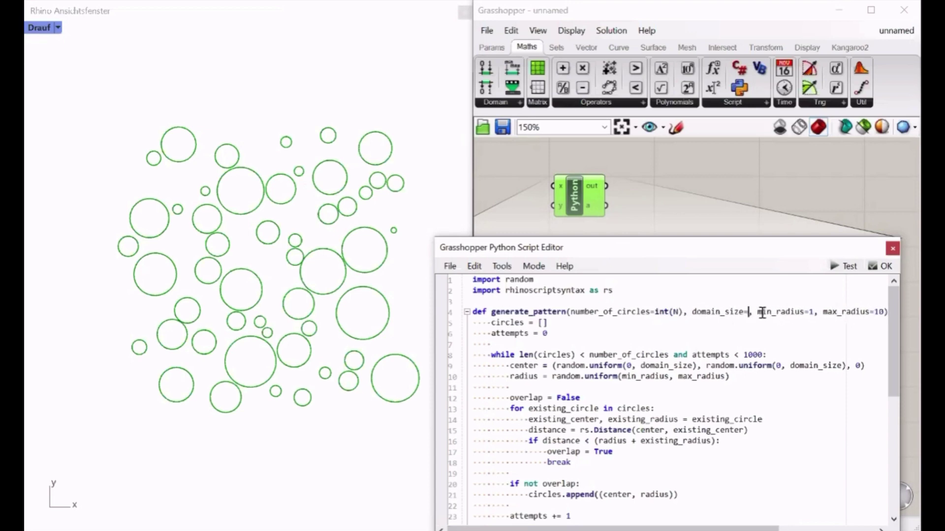
pyautogui.write('nt()S')
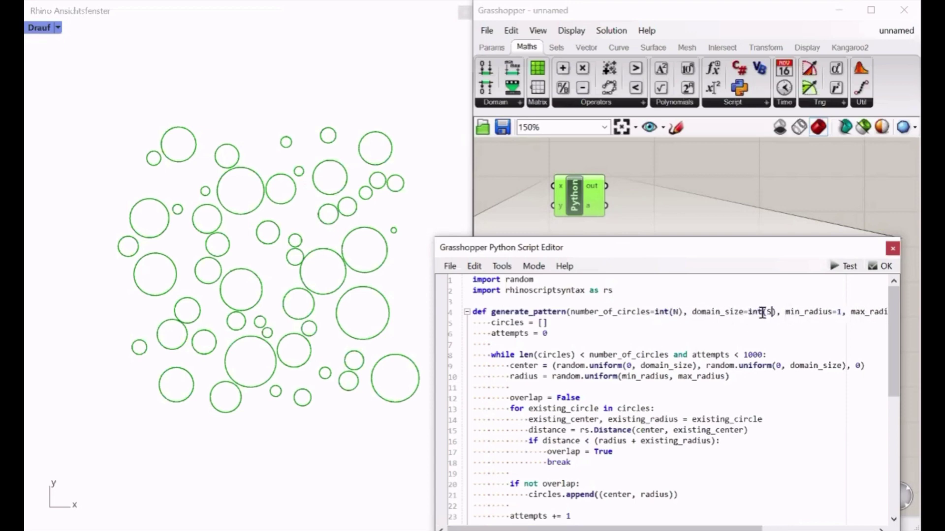
pyautogui.doubleClick(840, 312)
pyautogui.write('int')
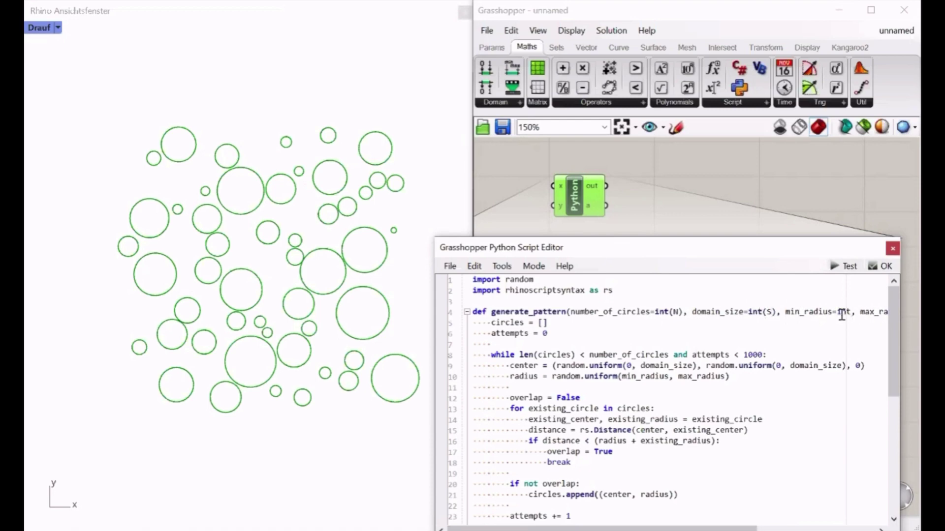
pyautogui.write('()')
pyautogui.write('R')
pyautogui.moveTo(789, 249); pyautogui.dragTo(725, 244)
pyautogui.moveTo(837, 335); pyautogui.dragTo(899, 335)
pyautogui.click(870, 306)
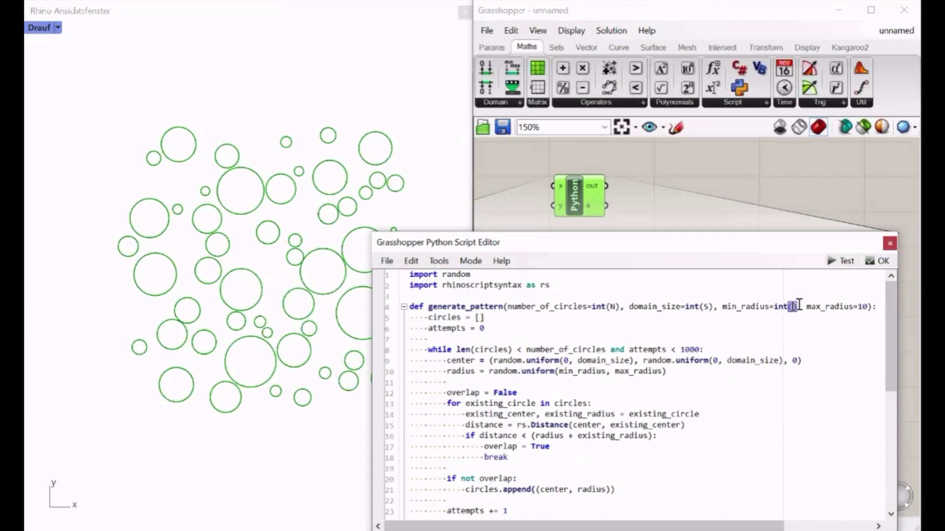
pyautogui.write('int()')
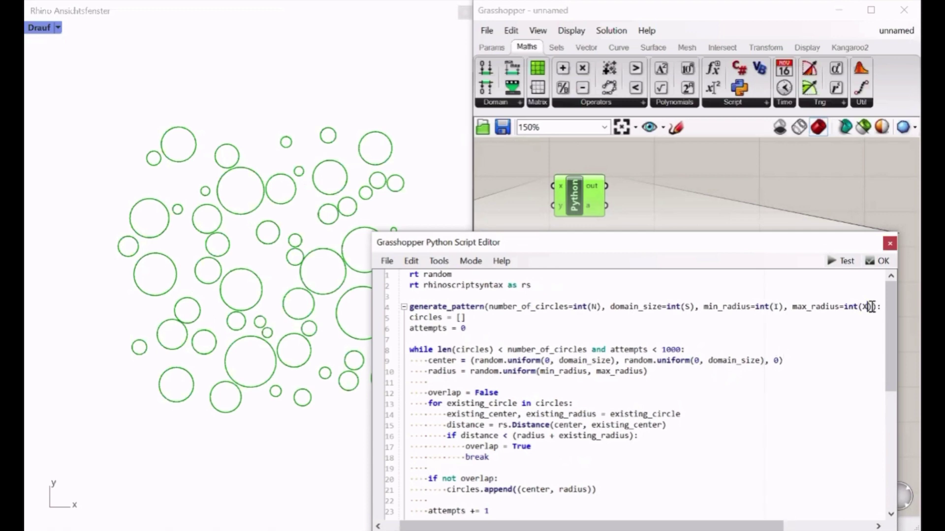
pyautogui.moveTo(771, 246); pyautogui.dragTo(780, 343)
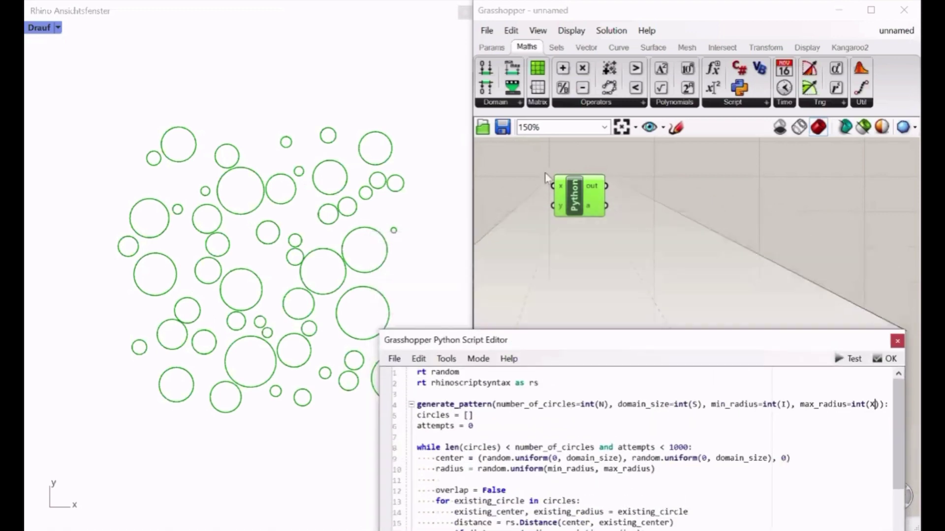
# - Add two more inputs to the Python component and rename the first input to N
pyautogui.scroll(2, 546, 177)
pyautogui.scroll(3, 565, 192)
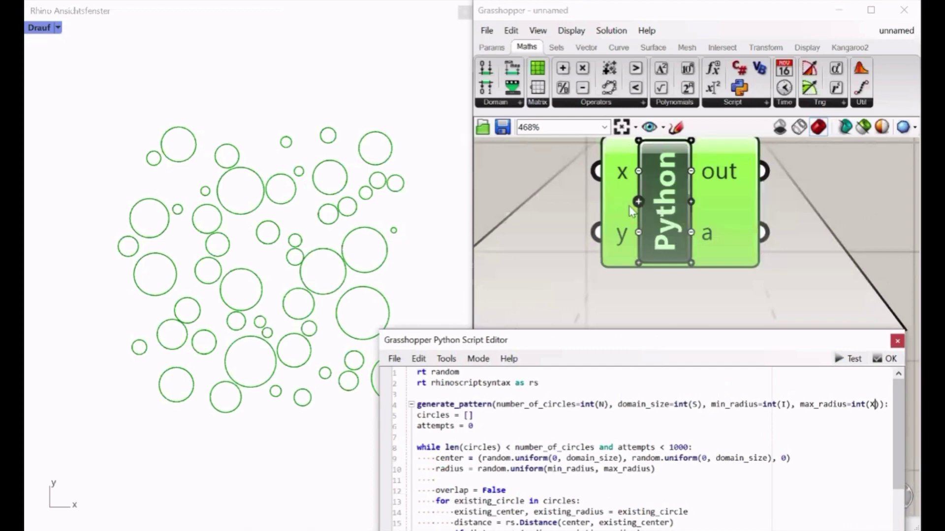
pyautogui.click(638, 264)
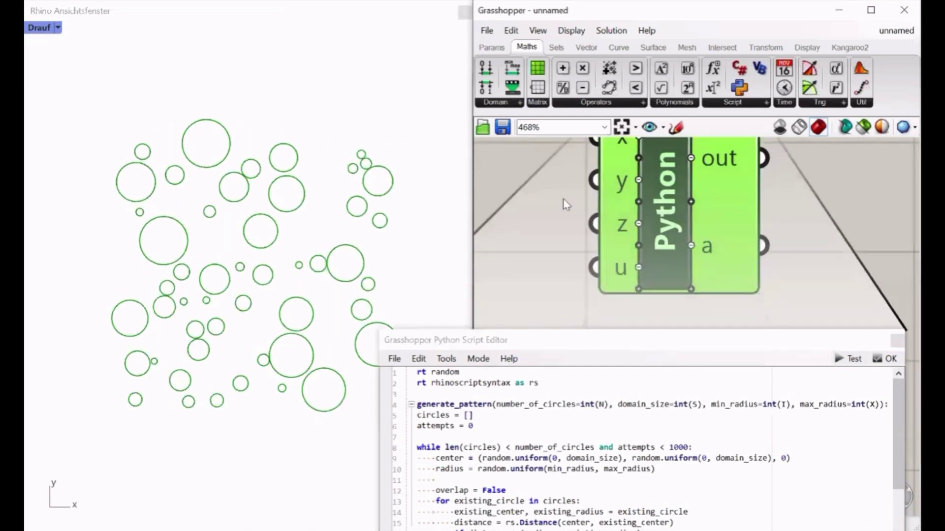
pyautogui.moveTo(627, 145); pyautogui.dragTo(646, 169, button='right')
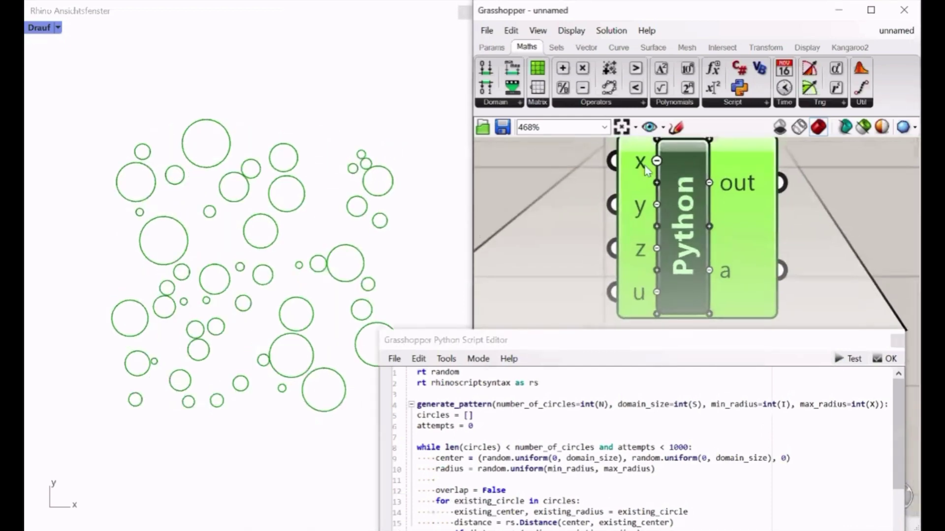
pyautogui.rightClick(640, 163)
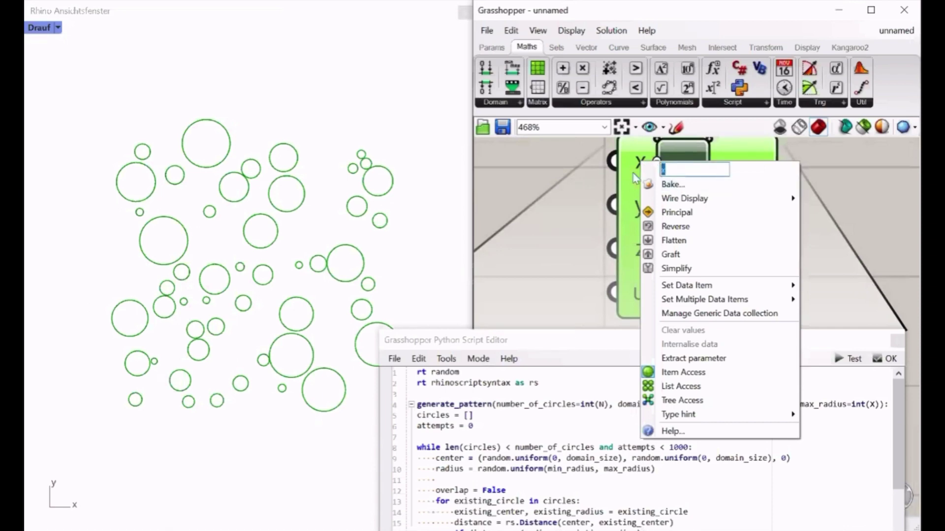
pyautogui.write('N')
pyautogui.press('Return')
# - Rename the remaining Python inputs to S, I and X
pyautogui.rightClick(639, 207)
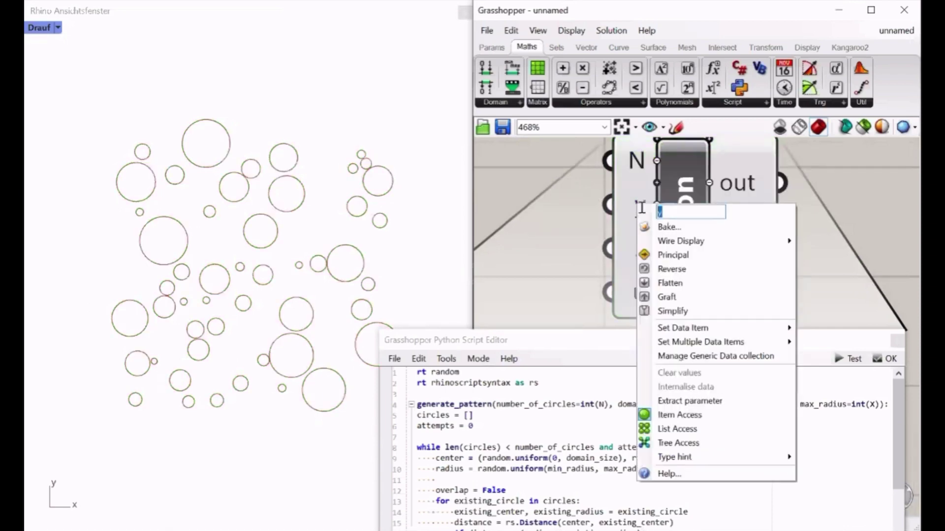
pyautogui.press('Return')
pyautogui.rightClick(641, 249)
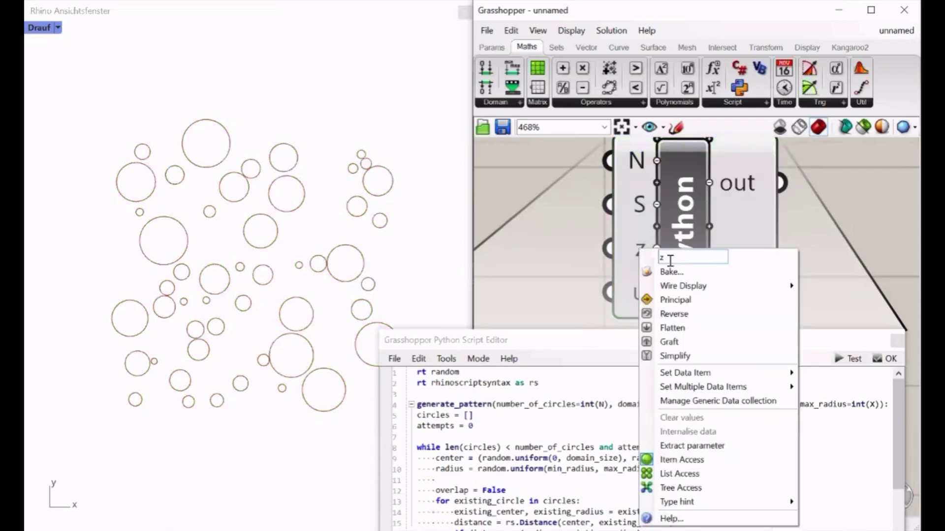
pyautogui.press('Return')
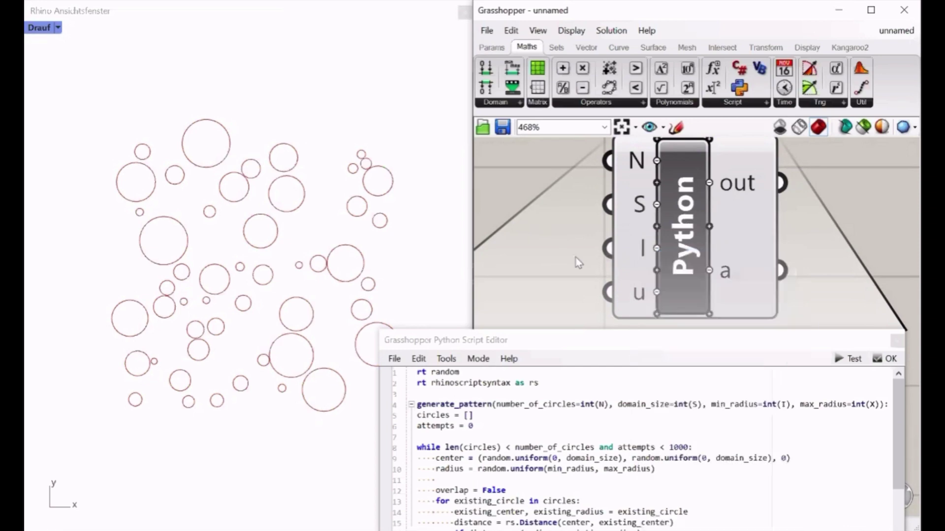
pyautogui.rightClick(641, 301)
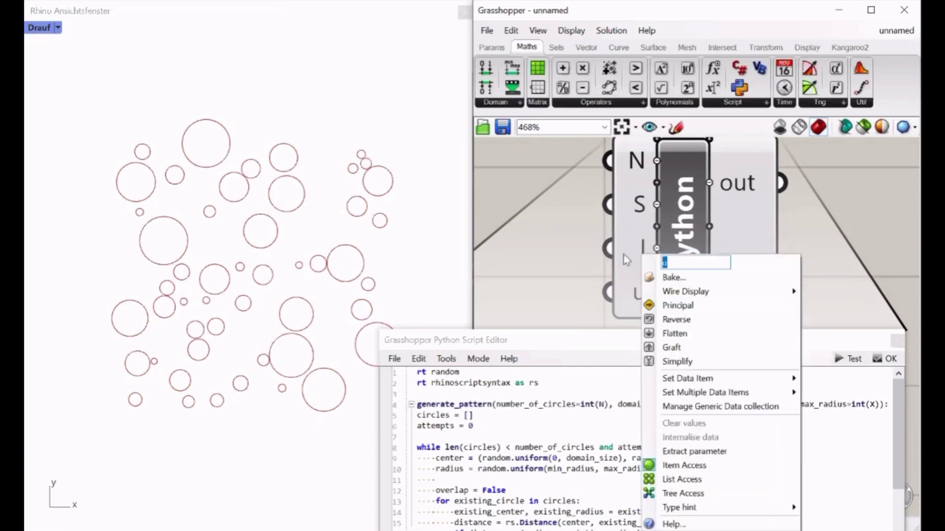
pyautogui.write('X')
pyautogui.press('Return')
pyautogui.scroll(-2, 554, 238)
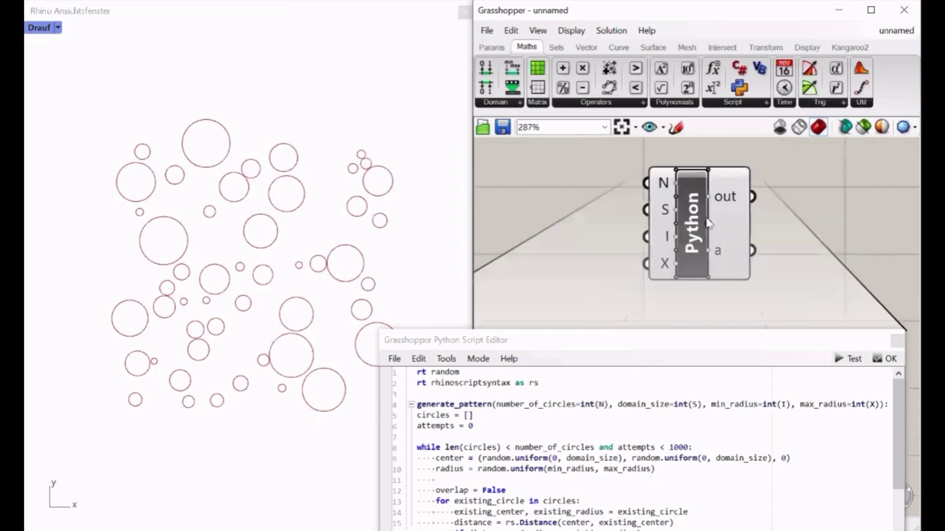
pyautogui.scroll(-1, 554, 238)
# - Create a 50 slider wired to N and a duplicate slider set to 100
pyautogui.doubleClick(575, 175)
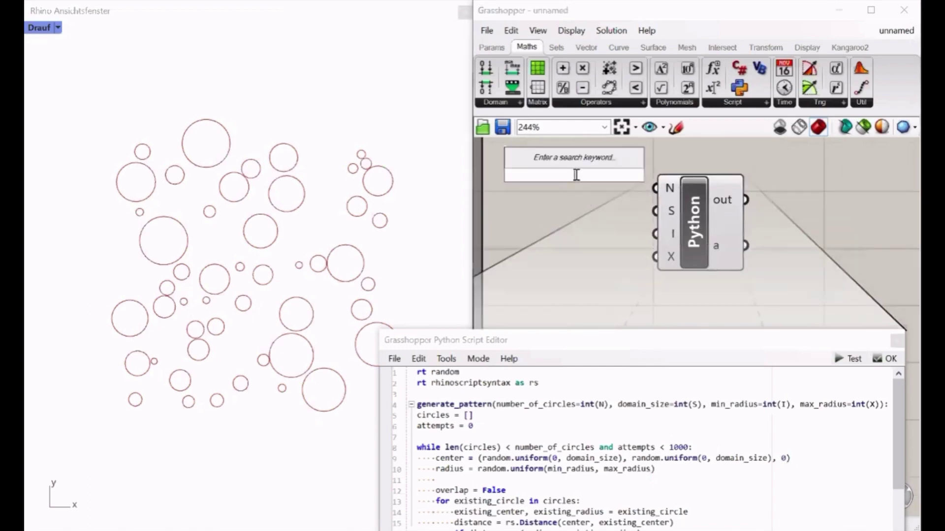
pyautogui.write('50')
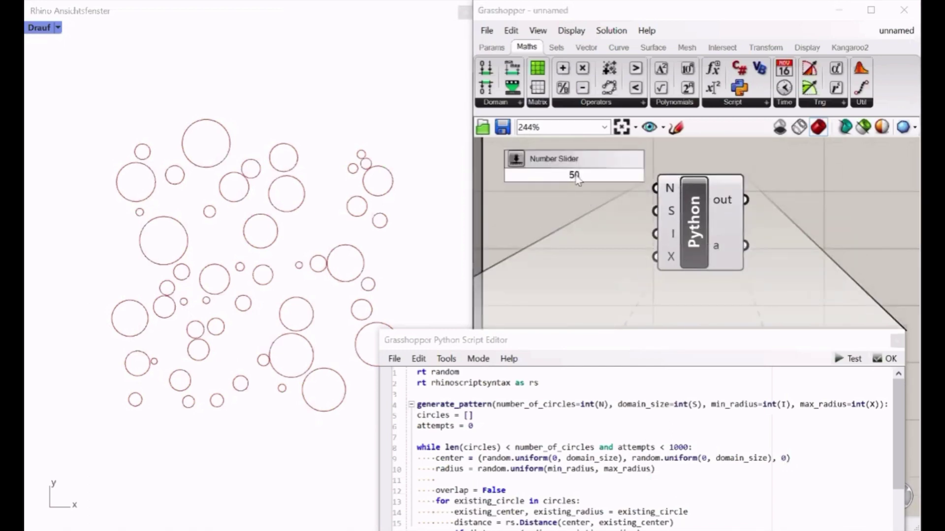
pyautogui.press('Return')
pyautogui.moveTo(693, 221); pyautogui.dragTo(811, 213)
pyautogui.moveTo(667, 174); pyautogui.dragTo(749, 177)
pyautogui.moveTo(633, 178); pyautogui.dragTo(685, 182)
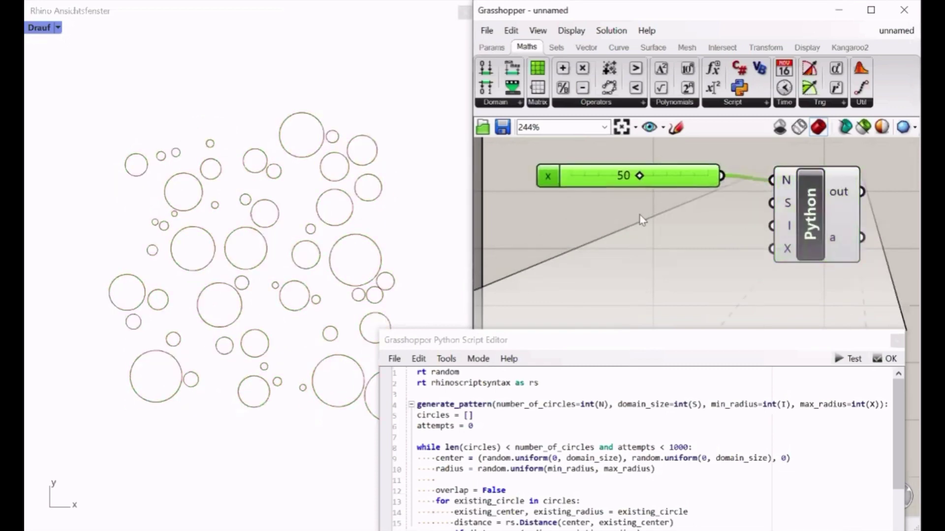
pyautogui.hotkey('ctrl', 'c')
pyautogui.hotkey('ctrl', 'v')
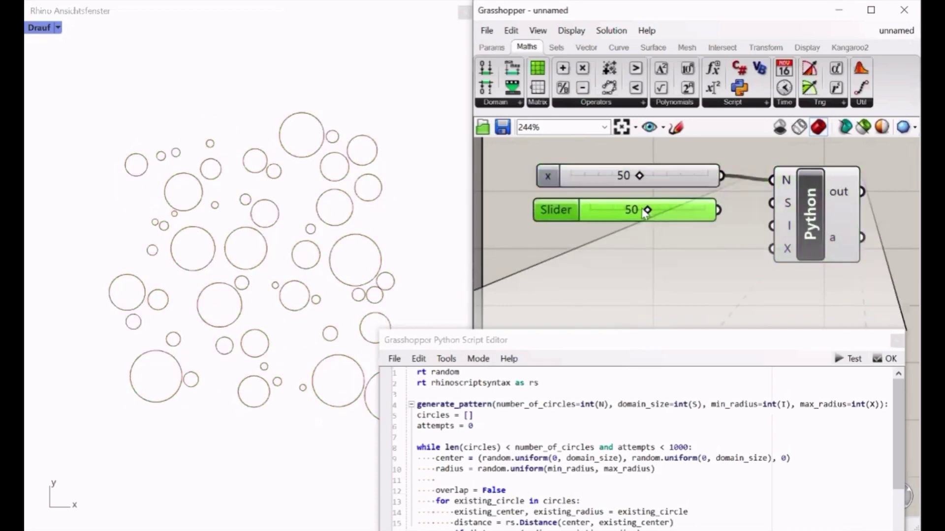
pyautogui.moveTo(644, 215)
pyautogui.mouseDown()
pyautogui.moveTo(757, 217)
pyautogui.moveTo(722, 212)
pyautogui.mouseUp()
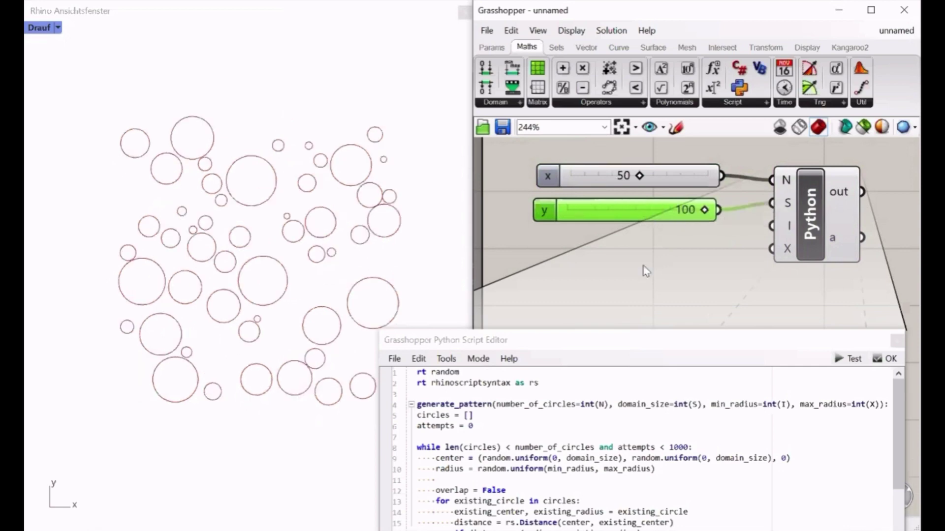
# - Add sliders with values 5 and 1, wiring one to X and raising it to 10
pyautogui.doubleClick(645, 249)
pyautogui.write('5')
pyautogui.press('Return')
pyautogui.click(678, 261)
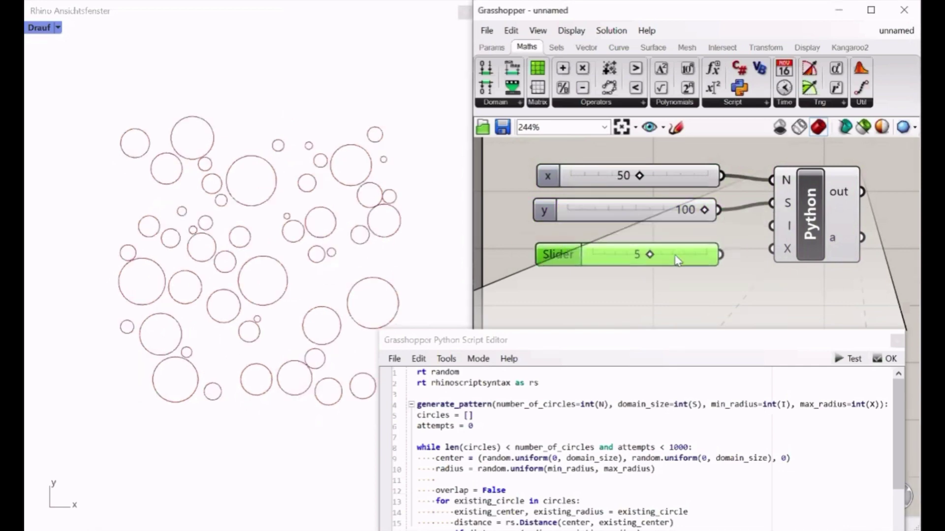
pyautogui.moveTo(677, 261); pyautogui.dragTo(578, 255)
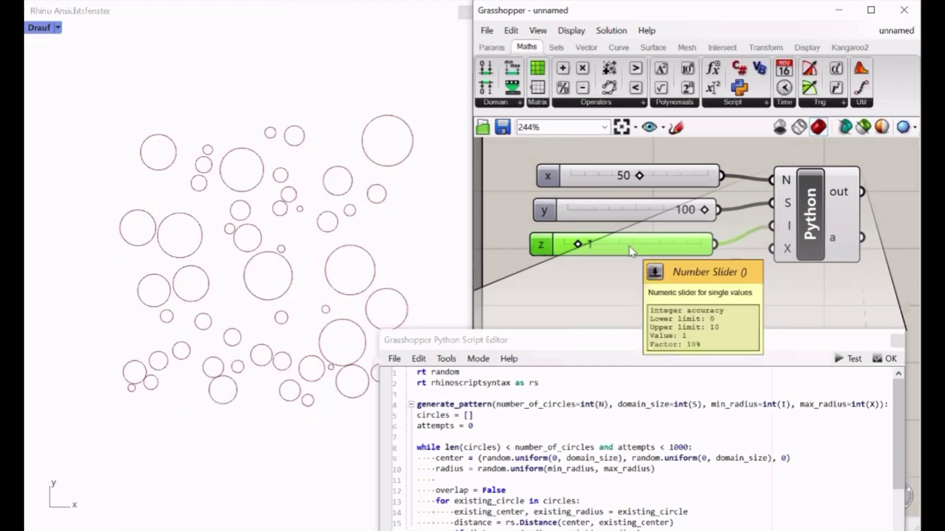
pyautogui.doubleClick(634, 284)
pyautogui.write('1')
pyautogui.press('Return')
pyautogui.moveTo(720, 291); pyautogui.dragTo(711, 281)
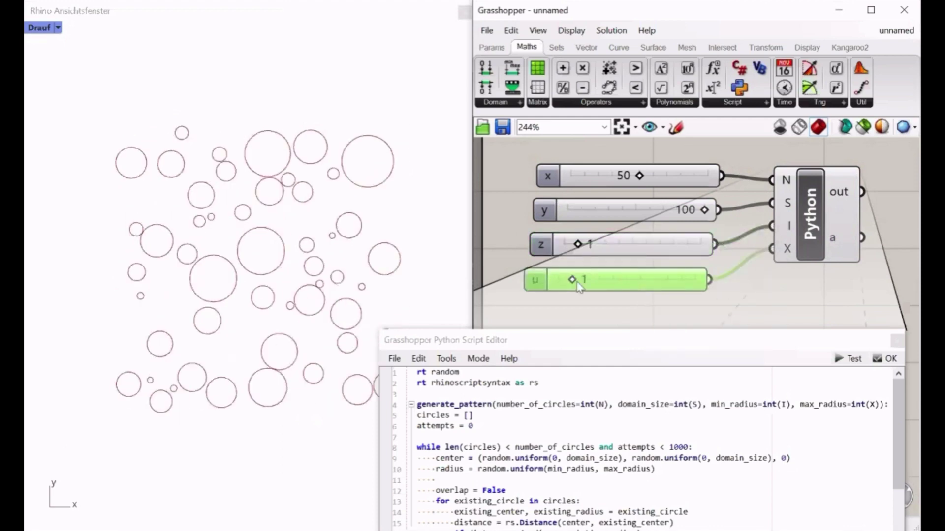
pyautogui.moveTo(575, 283); pyautogui.dragTo(695, 283)
# - Feed X from a new 20 slider and delete the unused 10 slider
pyautogui.doubleClick(645, 308)
pyautogui.write('20')
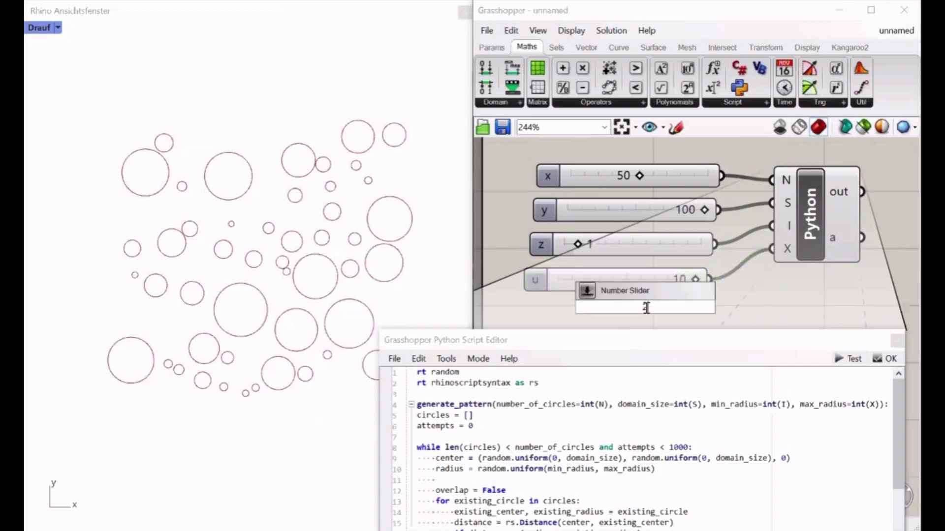
pyautogui.press('Return')
pyautogui.moveTo(771, 251); pyautogui.dragTo(738, 306)
pyautogui.click(664, 279)
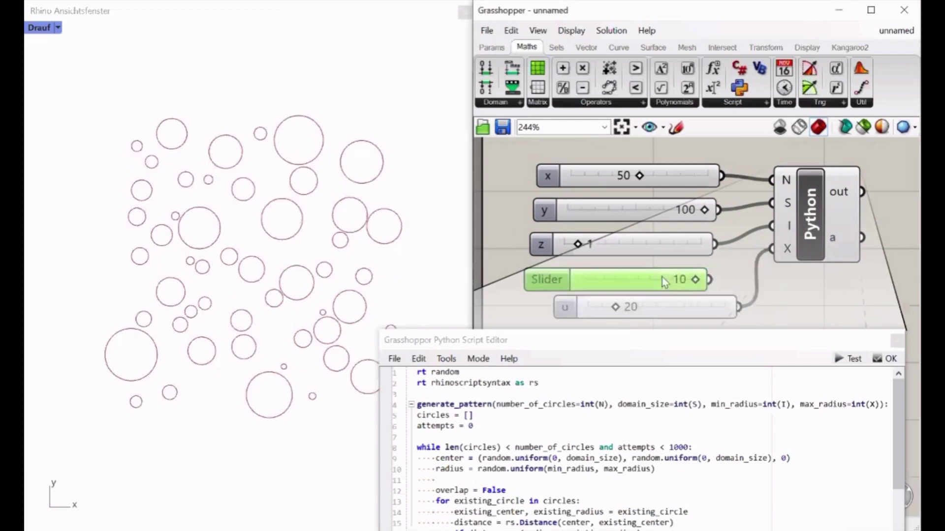
pyautogui.press('Delete')
pyautogui.moveTo(625, 306); pyautogui.dragTo(606, 281)
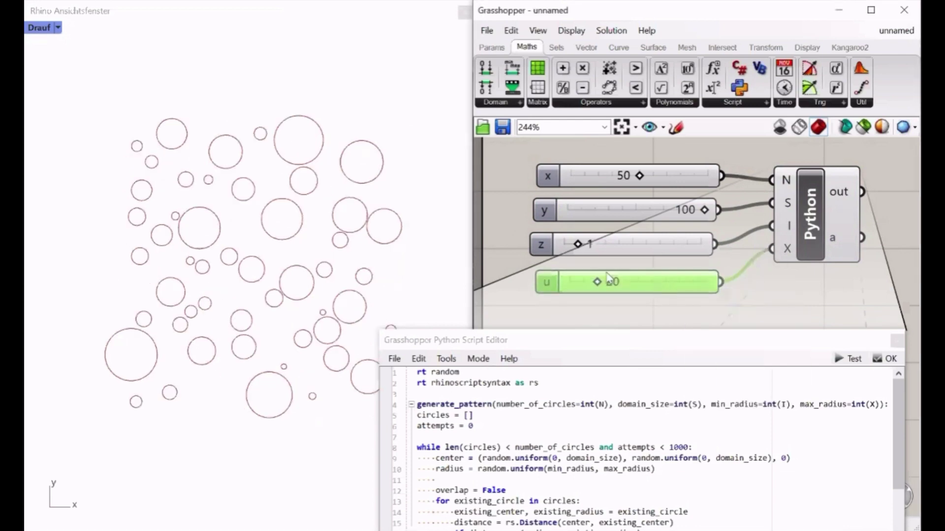
pyautogui.click(815, 225)
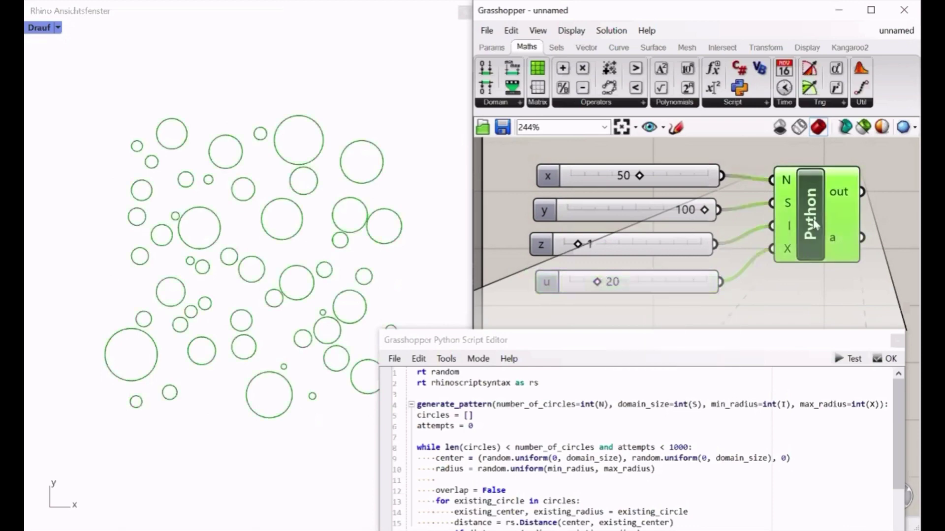
# - Rerun the script and drag the circle-count slider through values like 42, settling at 67
pyautogui.click(847, 359)
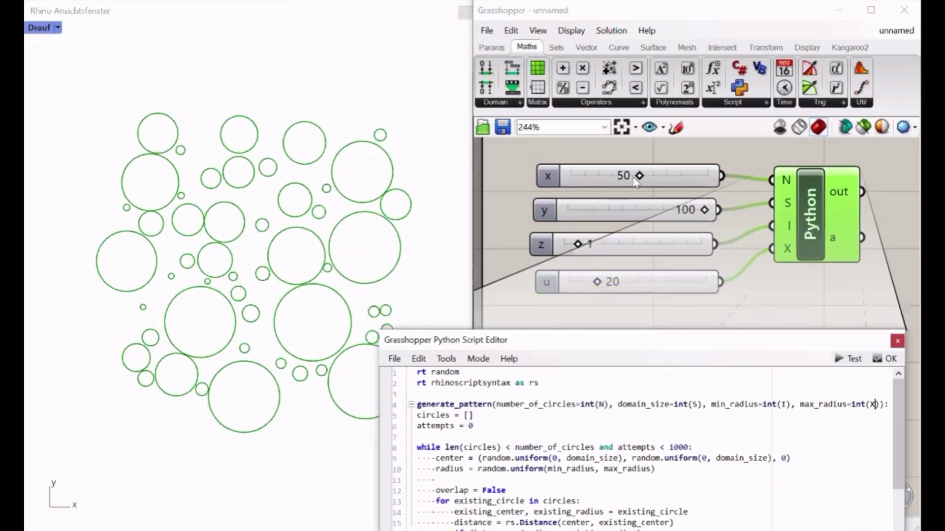
pyautogui.moveTo(639, 178); pyautogui.dragTo(628, 176)
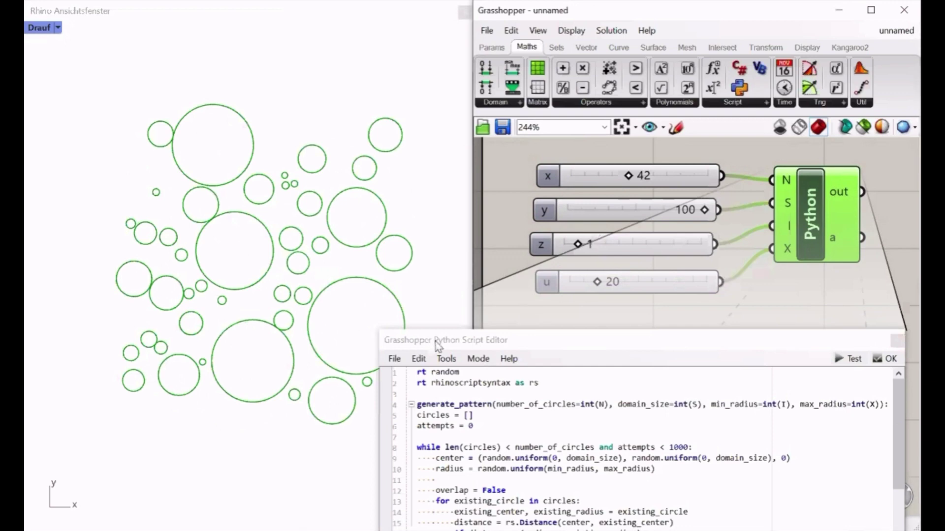
pyautogui.moveTo(437, 344); pyautogui.dragTo(553, 413)
pyautogui.moveTo(642, 329); pyautogui.dragTo(602, 338, button='right')
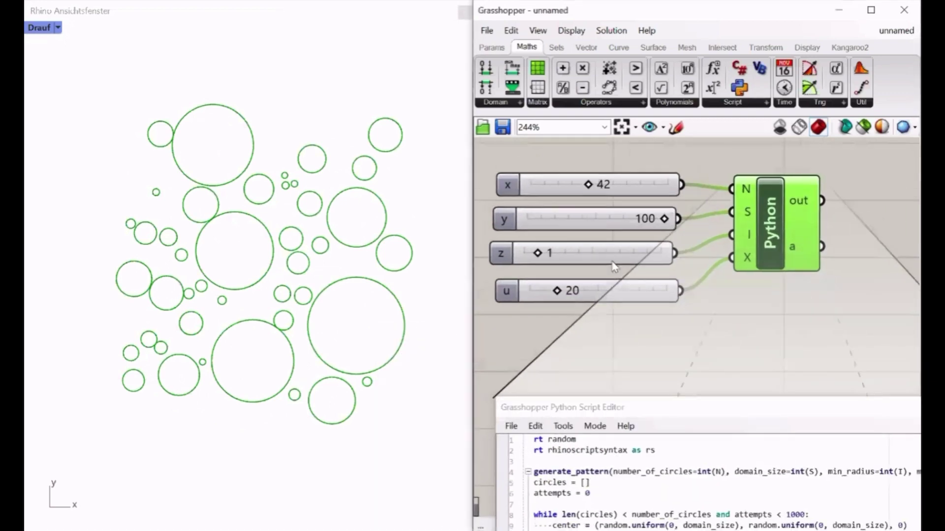
pyautogui.moveTo(588, 186)
pyautogui.mouseDown()
pyautogui.moveTo(533, 191)
pyautogui.moveTo(651, 187)
pyautogui.moveTo(536, 191)
pyautogui.moveTo(623, 187)
pyautogui.mouseUp()
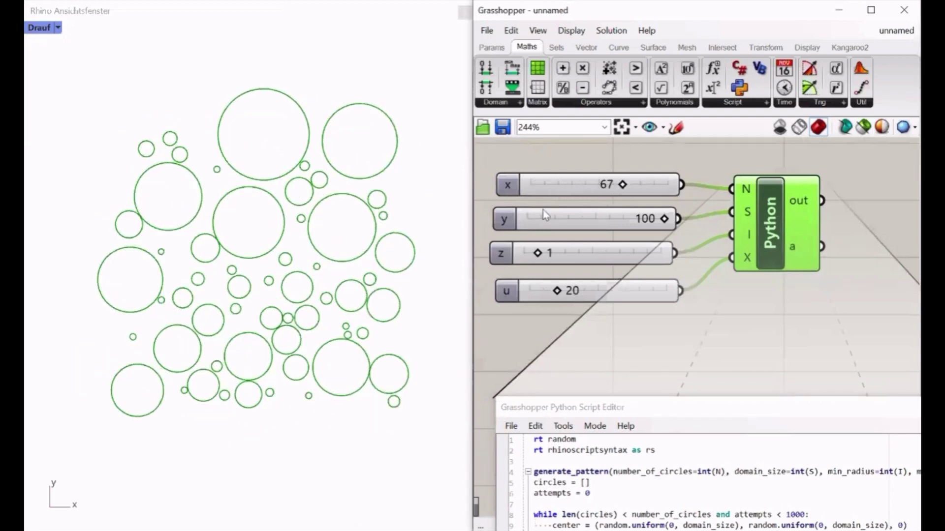
pyautogui.scroll(-2, 543, 210)
# - Add a Boundary Surfaces component to turn the circles into filled surfaces
pyautogui.doubleClick(823, 202)
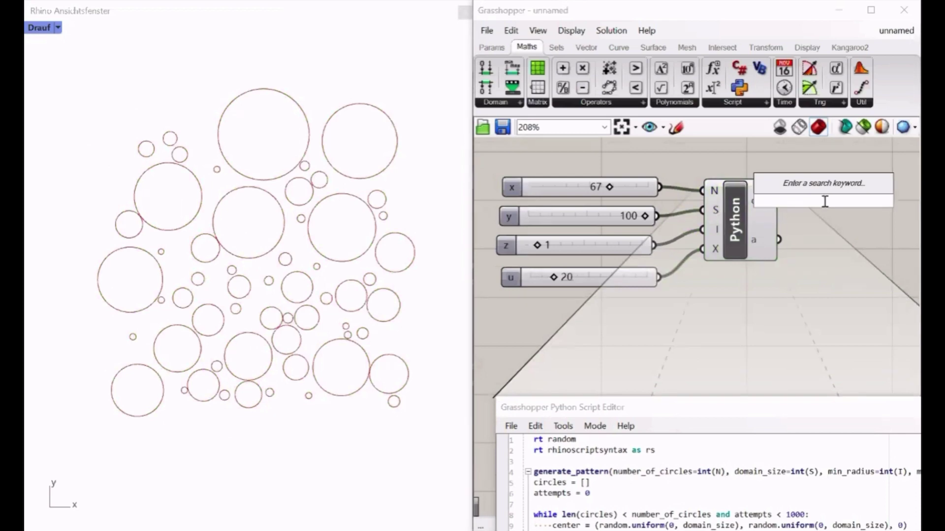
pyautogui.write('boundary')
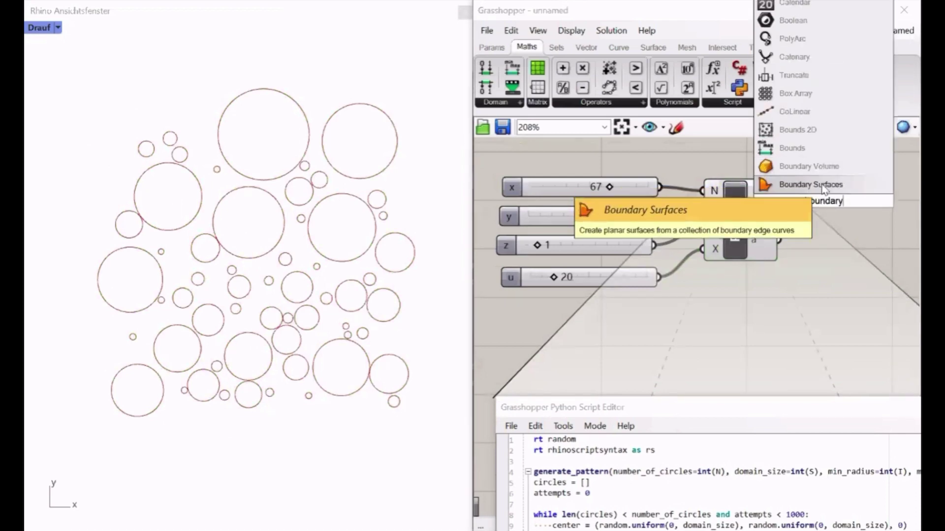
pyautogui.click(823, 184)
pyautogui.moveTo(781, 242); pyautogui.dragTo(829, 224)
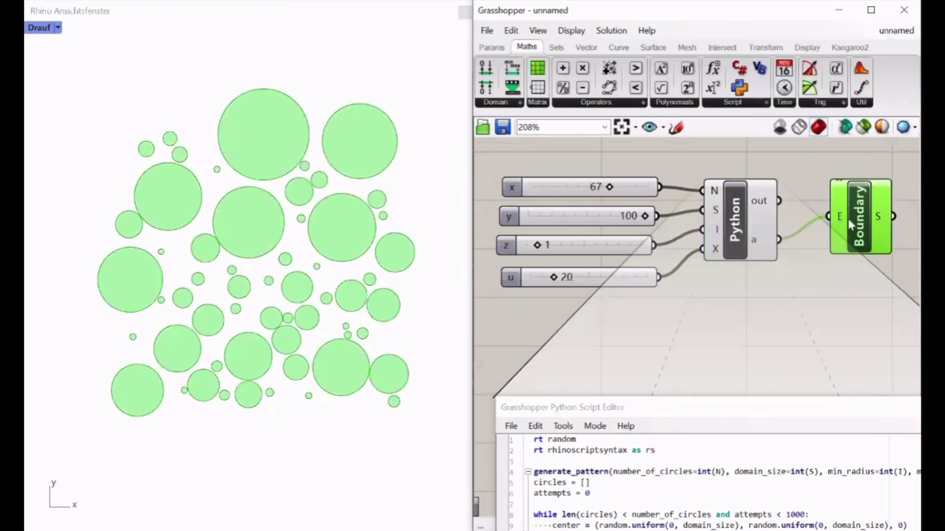
pyautogui.moveTo(848, 219); pyautogui.dragTo(816, 231, button='right')
pyautogui.scroll(-2, 831, 231)
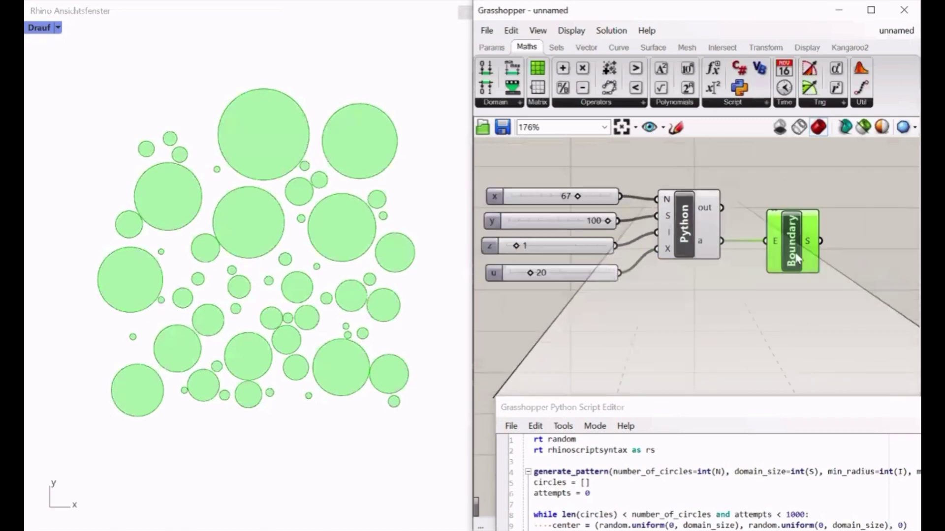
# - Feed the surfaces into a Custom Preview using a colour swatch as its material
pyautogui.doubleClick(832, 231)
pyautogui.write('pre')
pyautogui.click(807, 181)
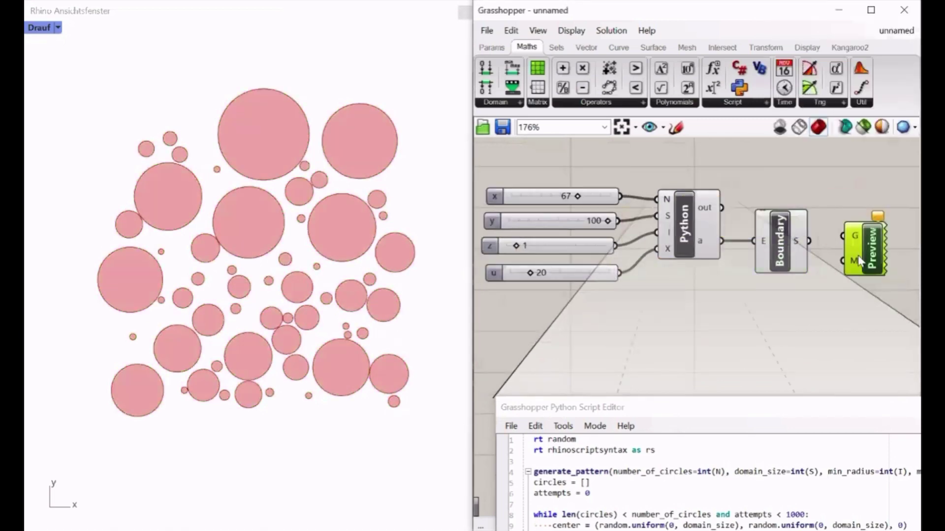
pyautogui.moveTo(808, 241); pyautogui.dragTo(844, 240)
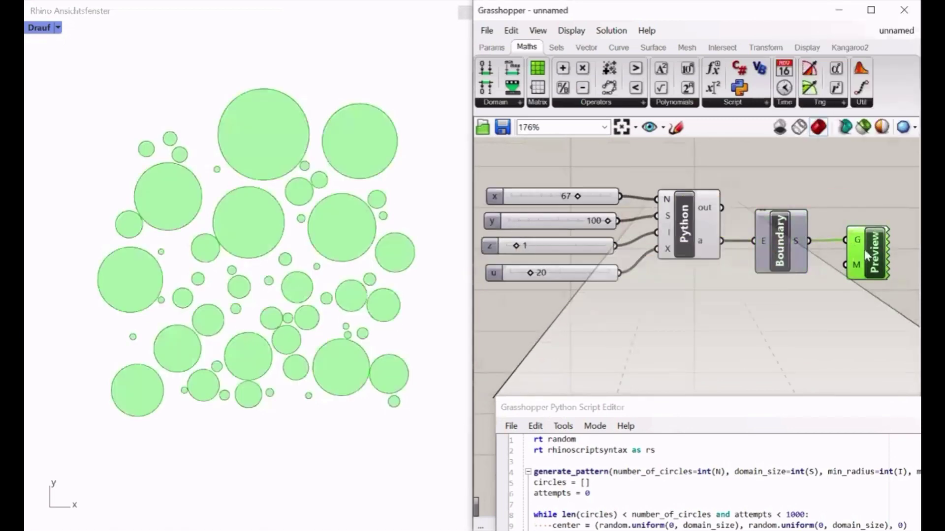
pyautogui.doubleClick(815, 305)
pyautogui.write('colo')
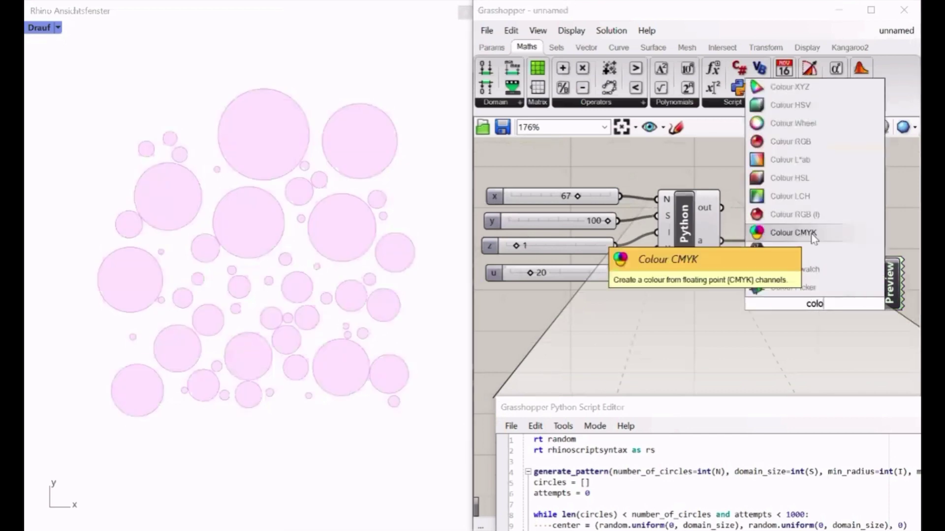
pyautogui.click(802, 272)
pyautogui.moveTo(853, 303); pyautogui.dragTo(861, 295)
pyautogui.moveTo(797, 303); pyautogui.dragTo(751, 302)
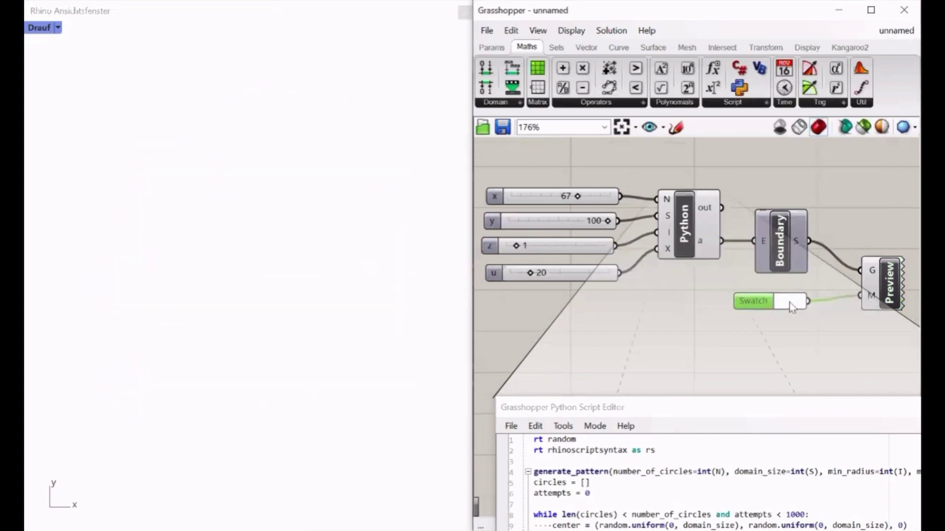
# - Adjust the swatch colour from grey through blue to purple
pyautogui.click(789, 301)
pyautogui.click(869, 372)
pyautogui.moveTo(872, 375); pyautogui.dragTo(873, 407)
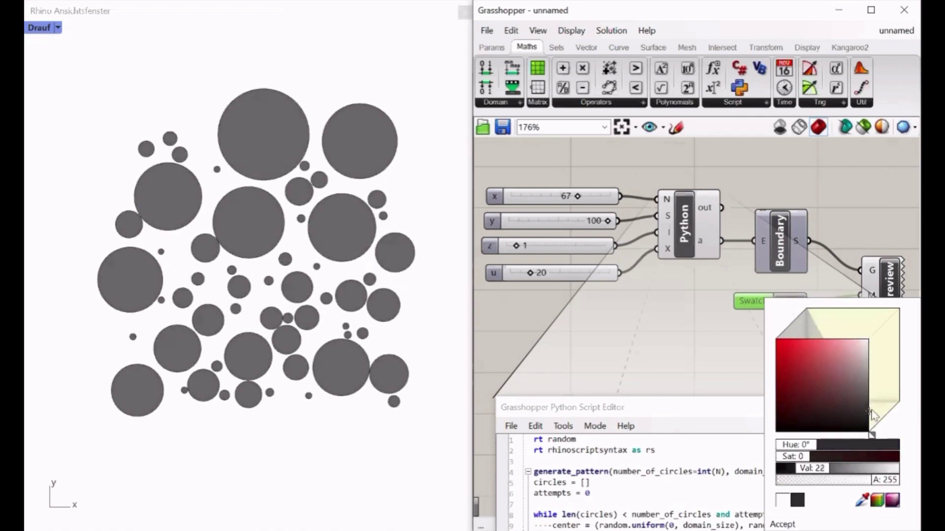
pyautogui.click(814, 349)
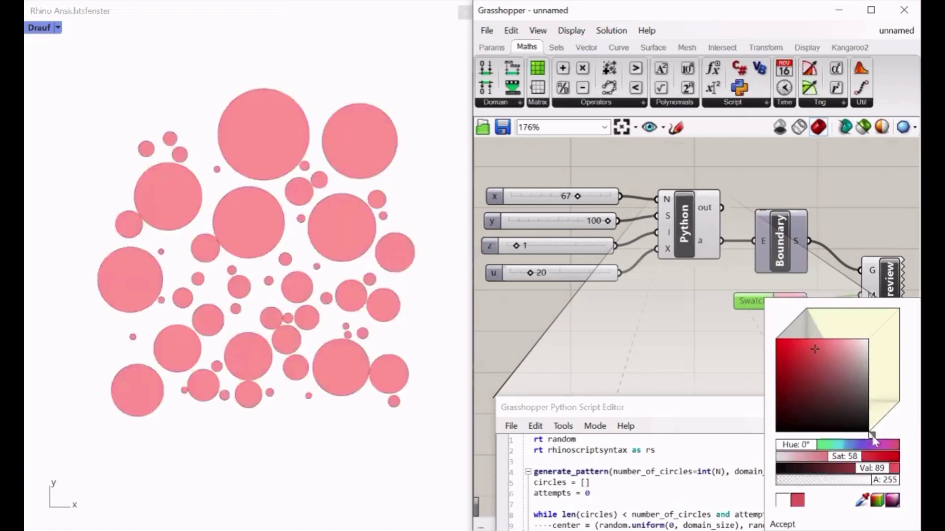
pyautogui.moveTo(873, 439); pyautogui.dragTo(890, 413)
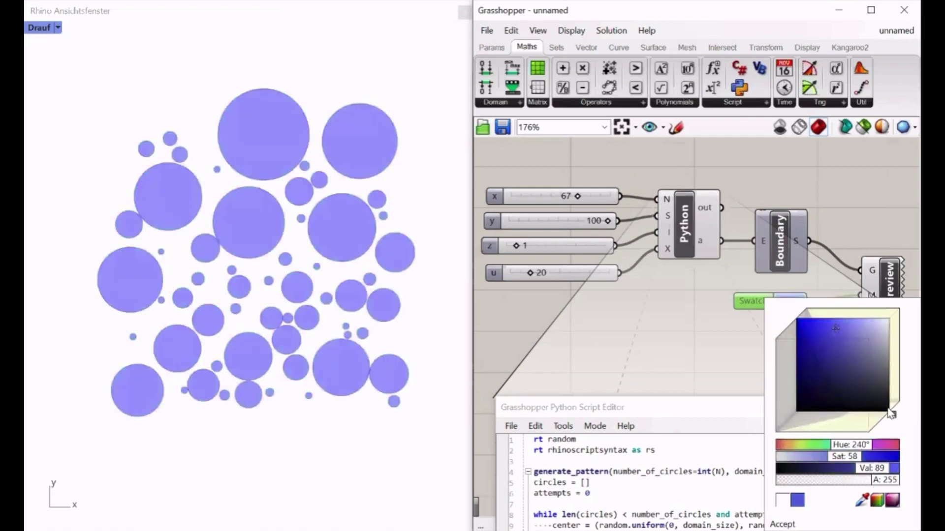
pyautogui.click(825, 343)
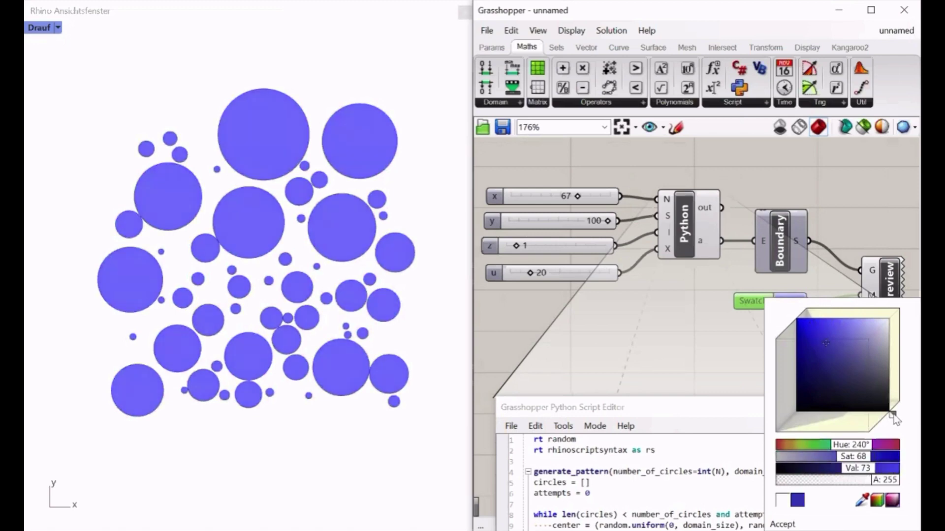
pyautogui.moveTo(894, 417); pyautogui.dragTo(897, 419)
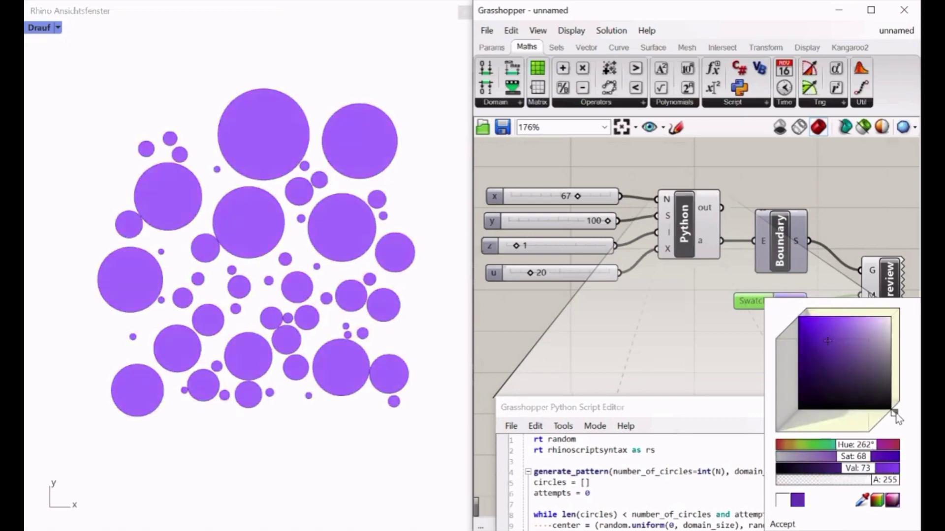
pyautogui.click(725, 320)
# - Drag the circle-count, area-size and minimum-radius sliders to regenerate the green circle layout
pyautogui.click(688, 220)
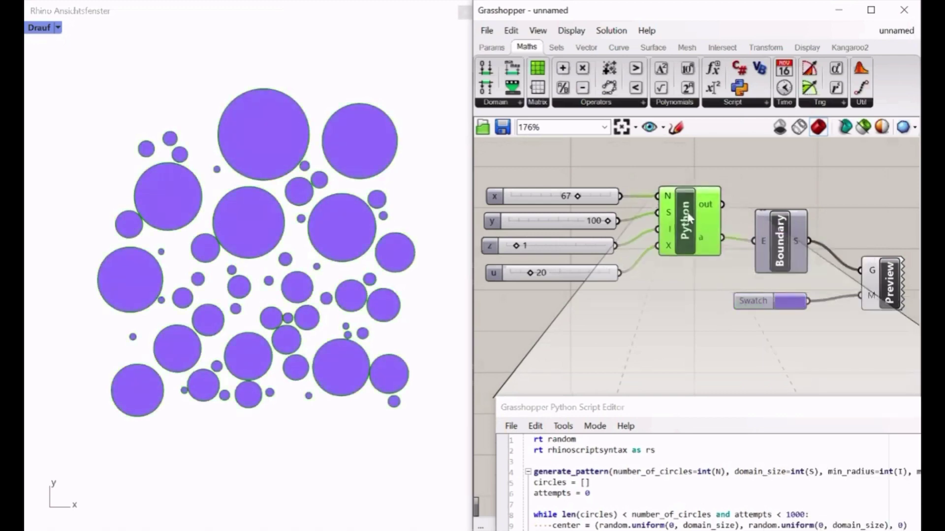
pyautogui.click(659, 160)
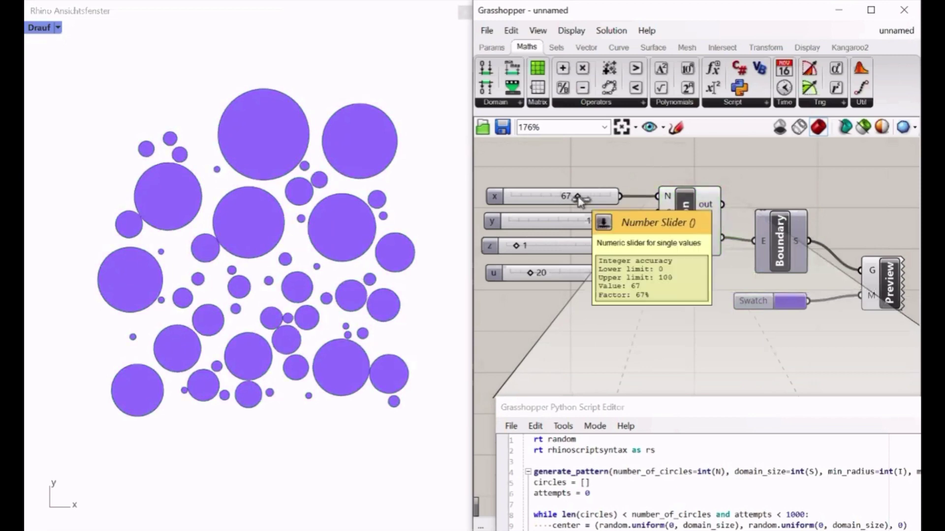
pyautogui.moveTo(577, 197)
pyautogui.mouseDown()
pyautogui.moveTo(513, 197)
pyautogui.moveTo(618, 202)
pyautogui.moveTo(555, 197)
pyautogui.mouseUp()
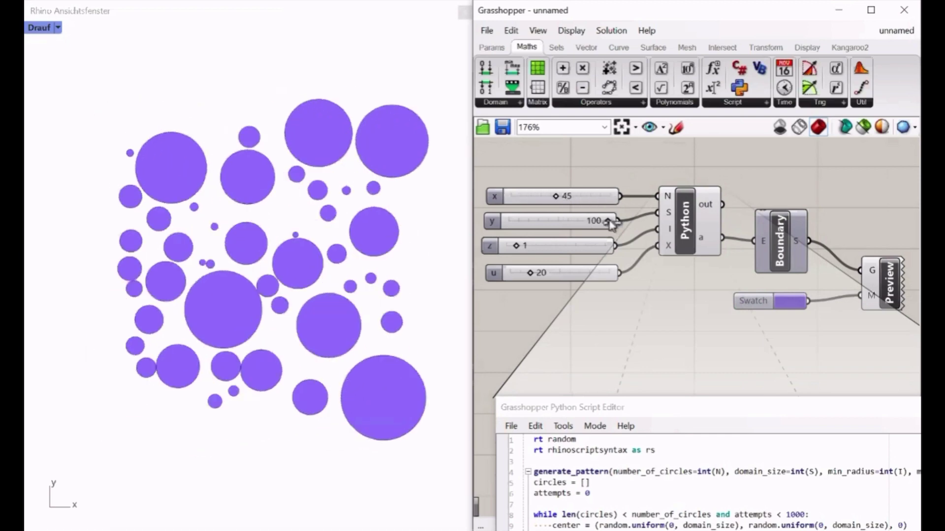
pyautogui.moveTo(610, 224)
pyautogui.mouseDown()
pyautogui.moveTo(527, 229)
pyautogui.moveTo(625, 226)
pyautogui.mouseUp()
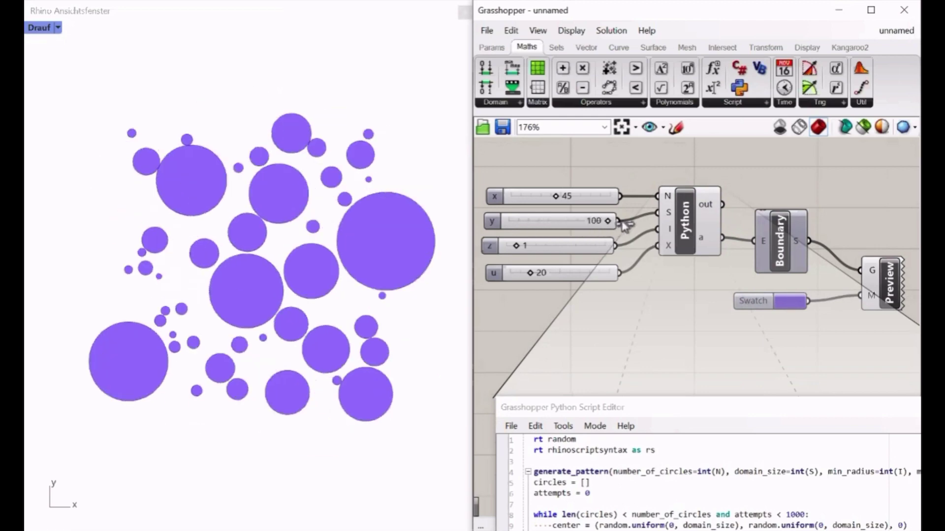
pyautogui.moveTo(520, 248)
pyautogui.mouseDown()
pyautogui.moveTo(600, 247)
pyautogui.moveTo(507, 248)
pyautogui.moveTo(591, 247)
pyautogui.moveTo(522, 251)
pyautogui.moveTo(552, 275)
pyautogui.moveTo(517, 276)
pyautogui.moveTo(533, 274)
pyautogui.moveTo(521, 275)
pyautogui.moveTo(527, 280)
pyautogui.mouseUp()
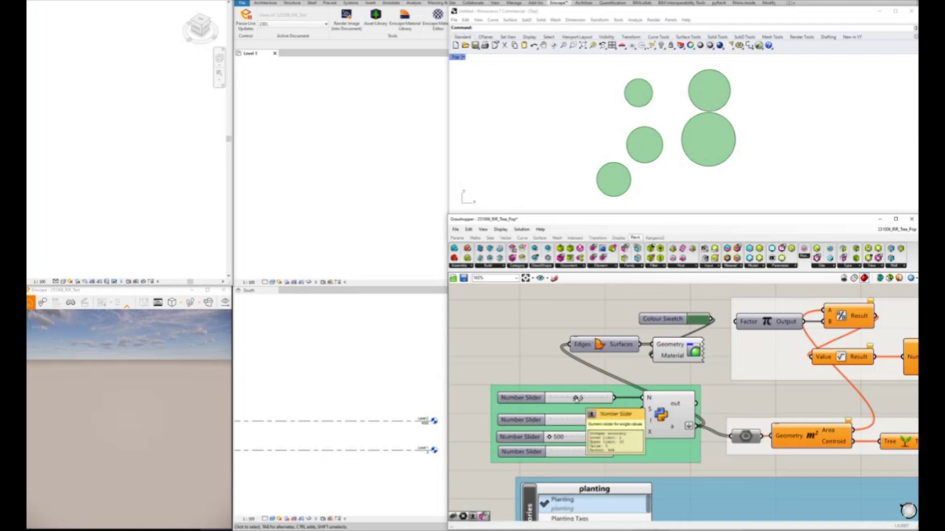
# - Set the count, area, minimum and maximum radius sliders to 10, 10000, 500 and 2500
pyautogui.moveTo(576, 398)
pyautogui.mouseDown()
pyautogui.moveTo(564, 403)
pyautogui.moveTo(628, 403)
pyautogui.mouseUp()
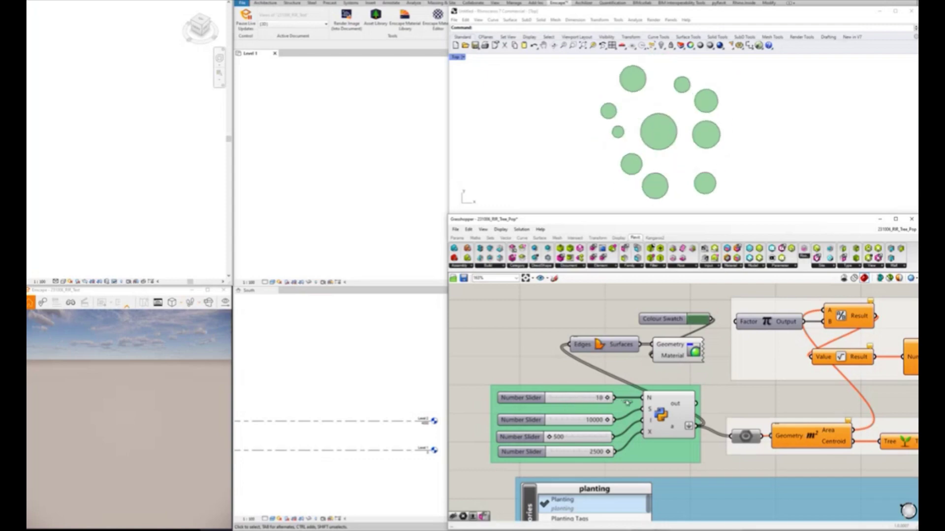
pyautogui.moveTo(607, 420); pyautogui.dragTo(628, 420)
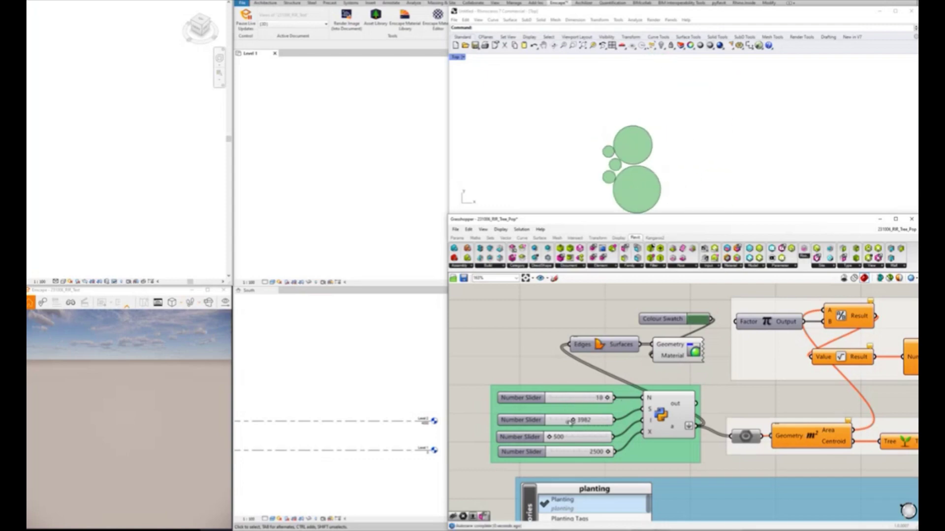
pyautogui.moveTo(550, 438)
pyautogui.mouseDown()
pyautogui.moveTo(597, 437)
pyautogui.moveTo(539, 437)
pyautogui.mouseUp()
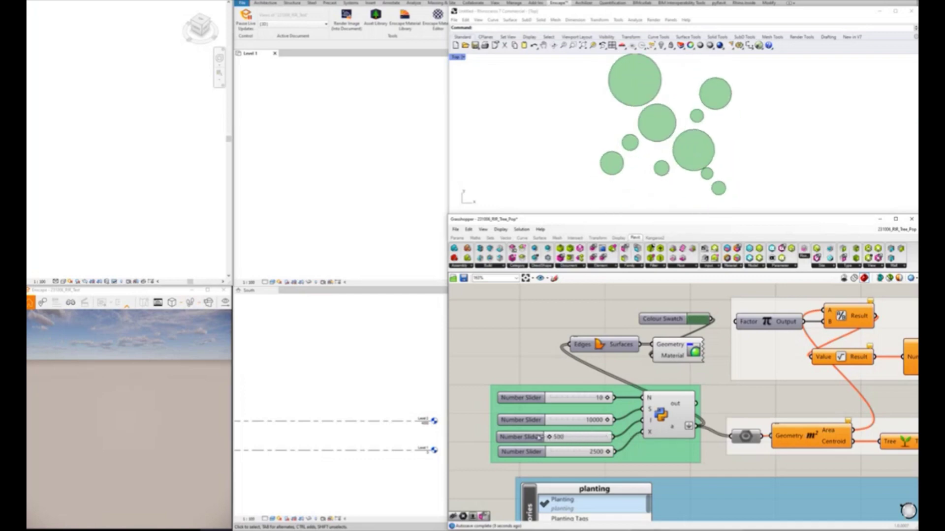
pyautogui.moveTo(608, 453)
pyautogui.mouseDown()
pyautogui.moveTo(536, 456)
pyautogui.moveTo(652, 435)
pyautogui.moveTo(549, 437)
pyautogui.moveTo(586, 453)
pyautogui.moveTo(637, 454)
pyautogui.mouseUp()
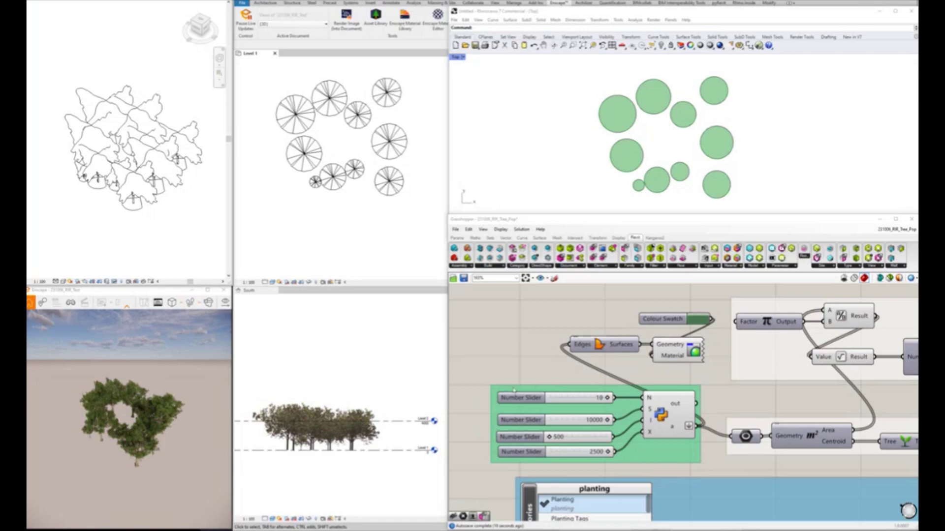
# - Zoom the Grasshopper canvas out and back in to review the full definition, then select the Python component
pyautogui.scroll(-3, 485, 387)
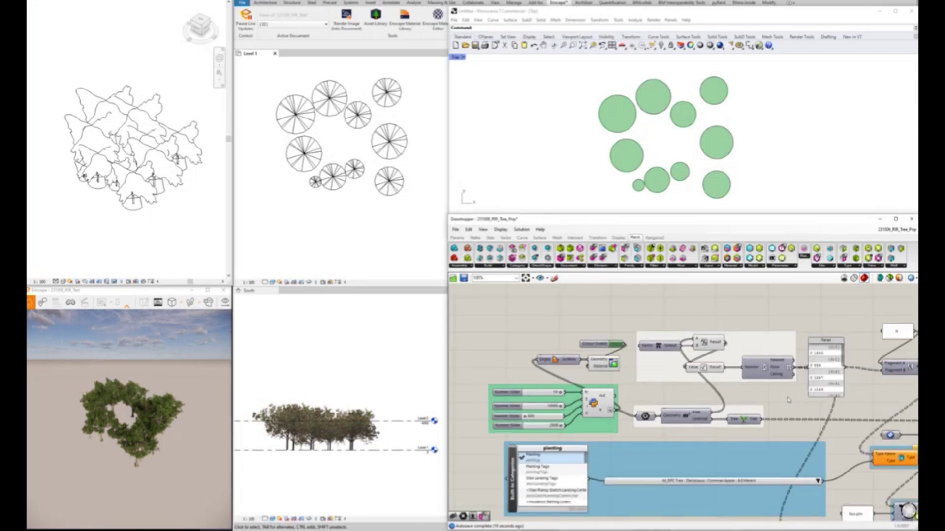
pyautogui.scroll(-3, 777, 389)
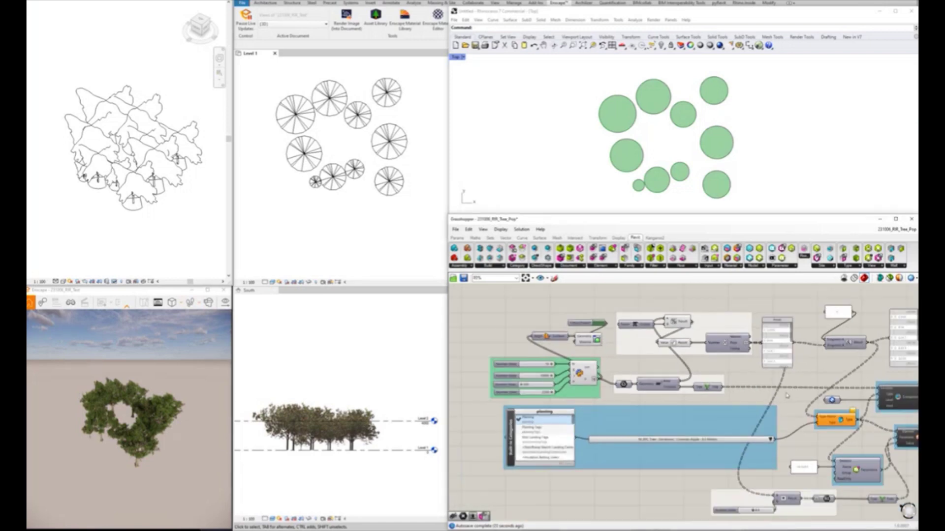
pyautogui.scroll(-3, 746, 383)
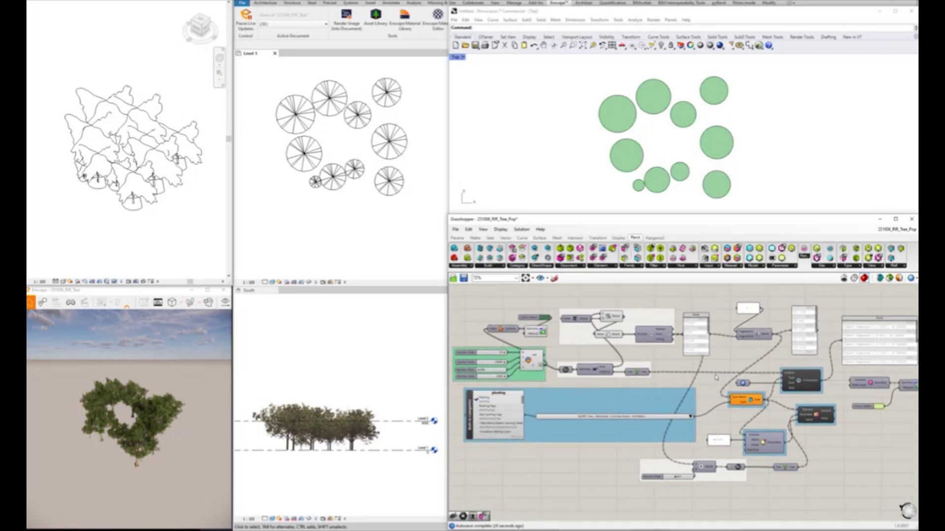
pyautogui.scroll(2, 456, 364)
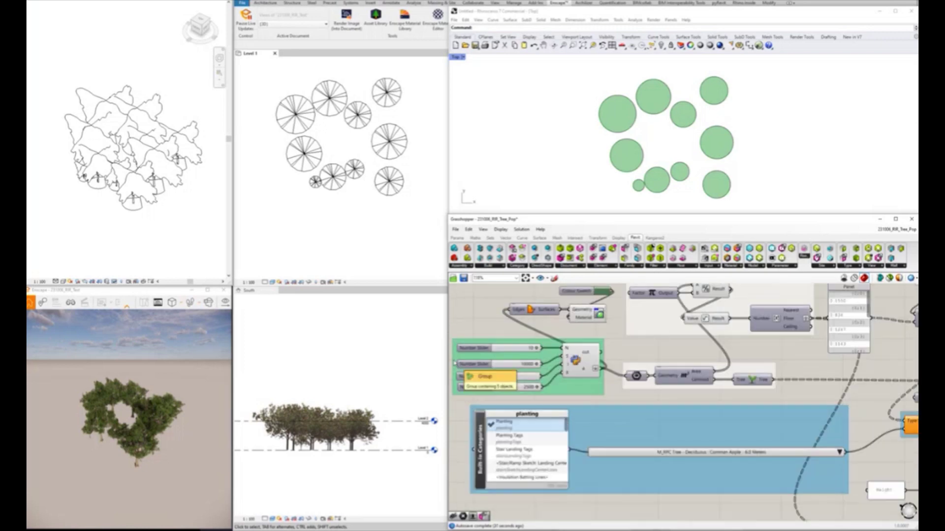
pyautogui.scroll(2, 456, 364)
pyautogui.scroll(2, 610, 360)
pyautogui.click(668, 405)
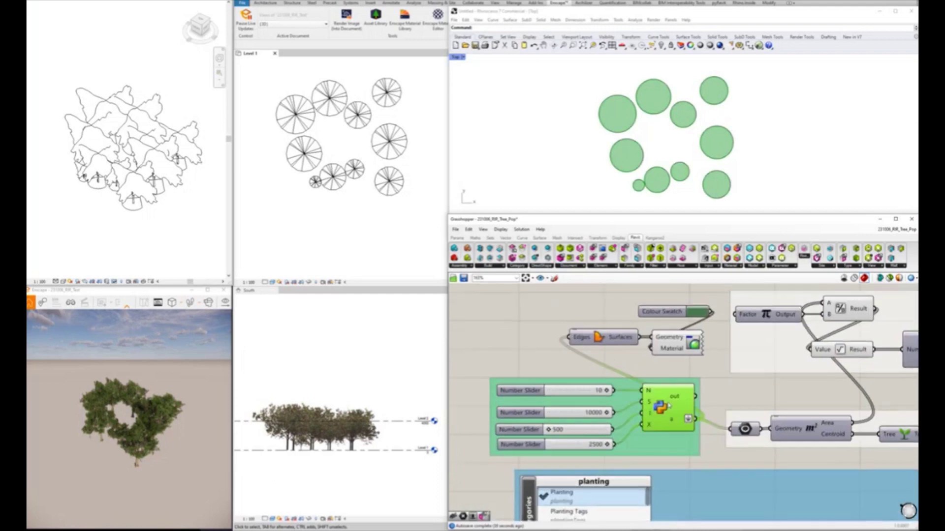
# - Try tree counts of 8 and 3, orbit the Enscape view, then settle on 10 trees
pyautogui.doubleClick(593, 390)
pyautogui.write('8')
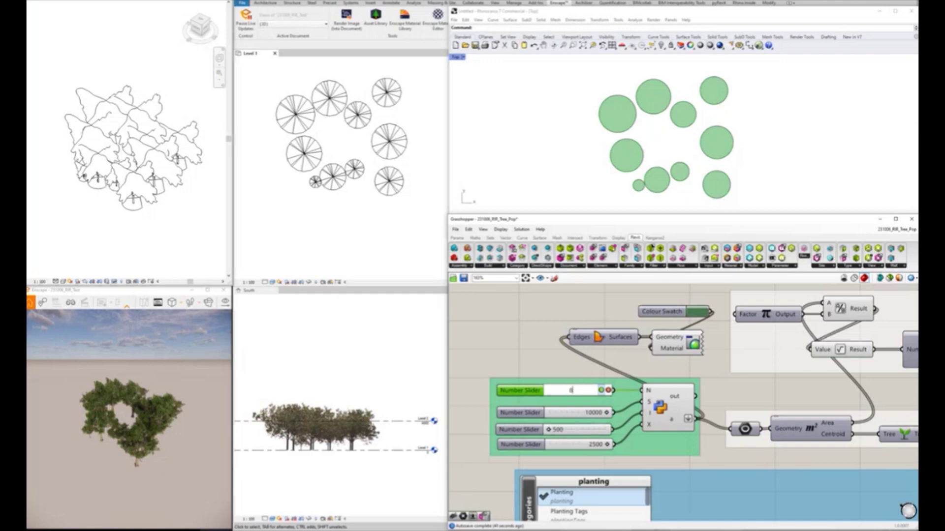
pyautogui.press('Return')
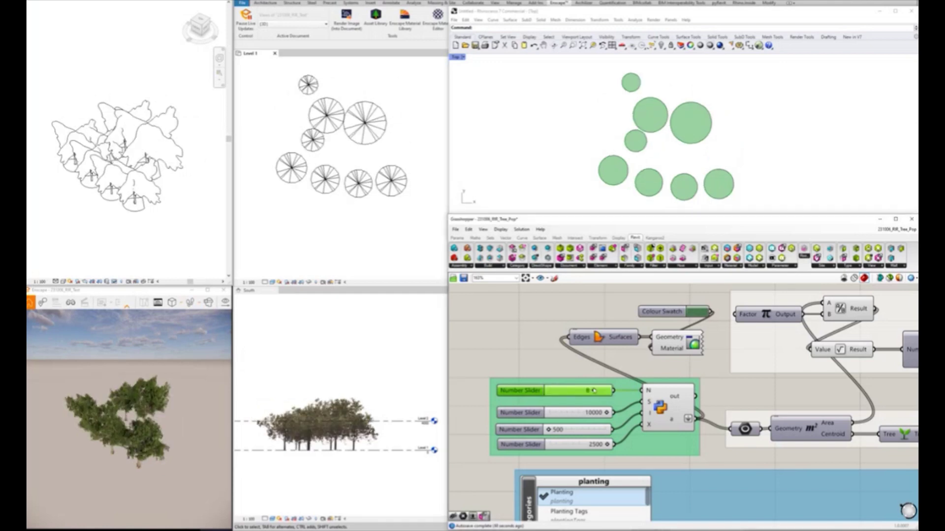
pyautogui.doubleClick(573, 392)
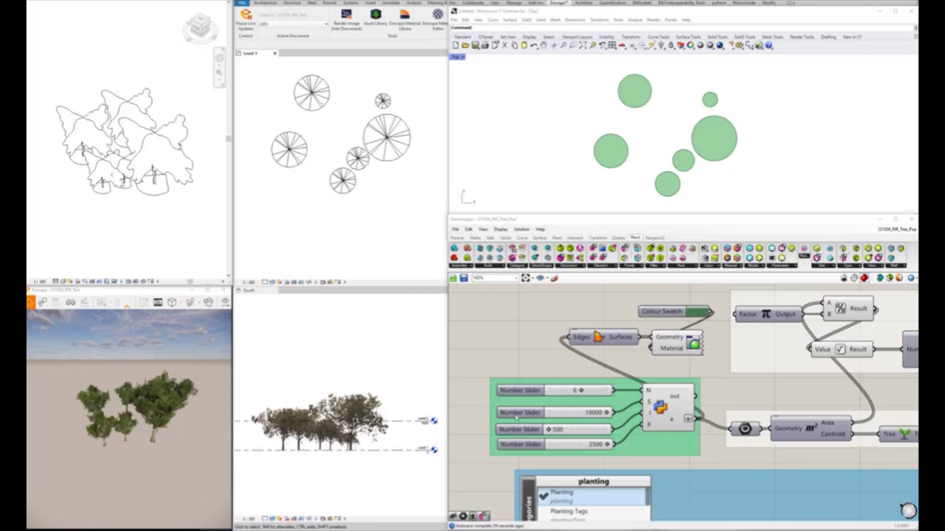
pyautogui.doubleClick(570, 390)
pyautogui.write('3')
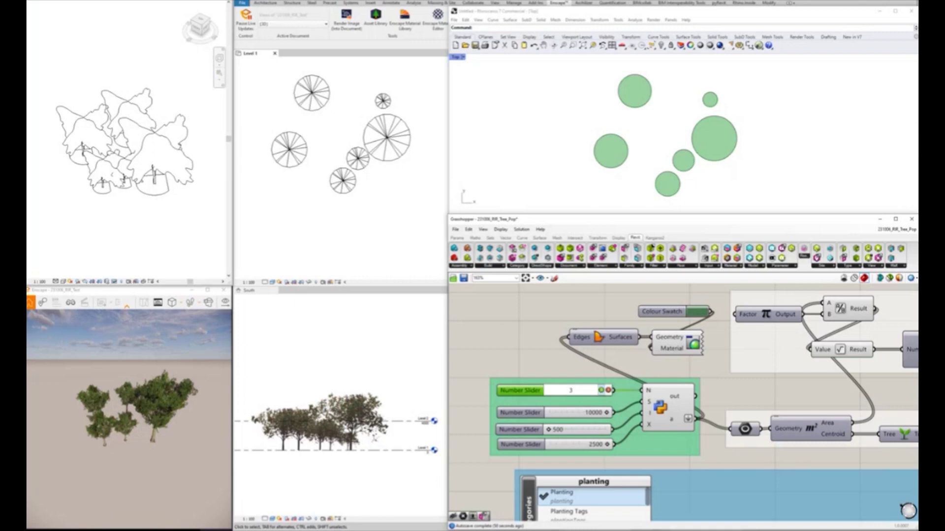
pyautogui.press('Return')
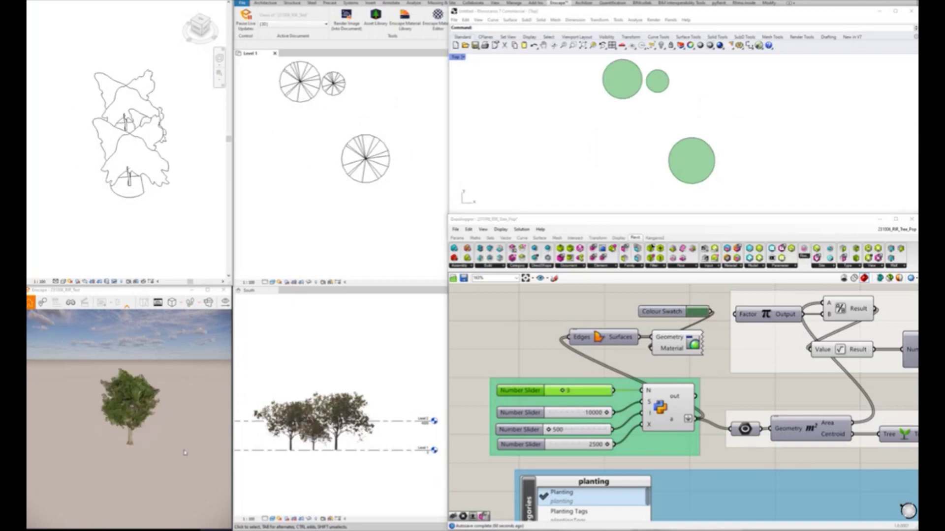
pyautogui.moveTo(114, 473)
pyautogui.mouseDown(button='right')
pyautogui.moveTo(71, 470)
pyautogui.moveTo(113, 470)
pyautogui.moveTo(181, 424)
pyautogui.mouseUp(button='right')
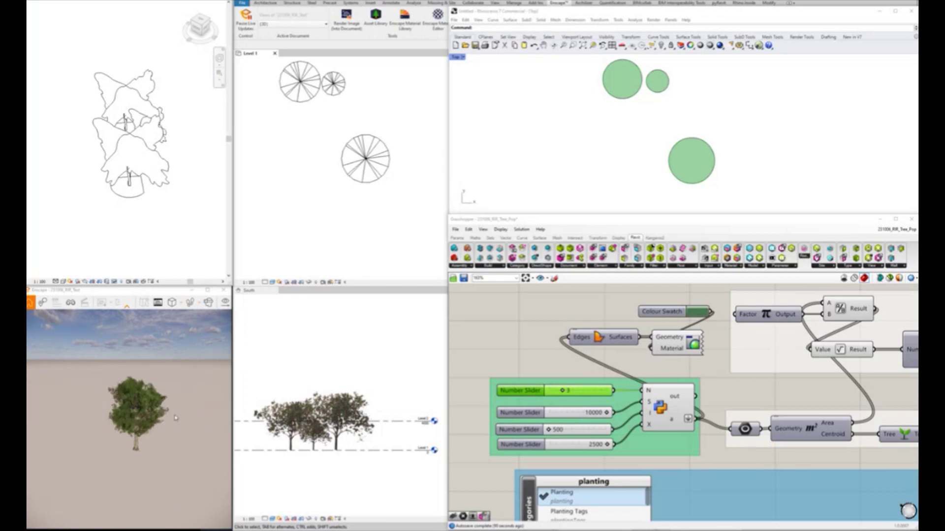
pyautogui.doubleClick(583, 390)
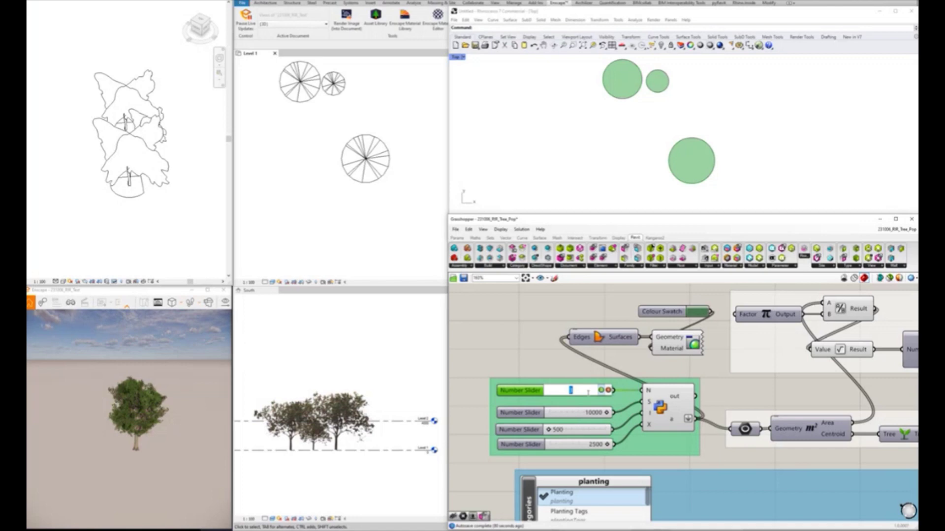
pyautogui.write('10')
pyautogui.press('Return')
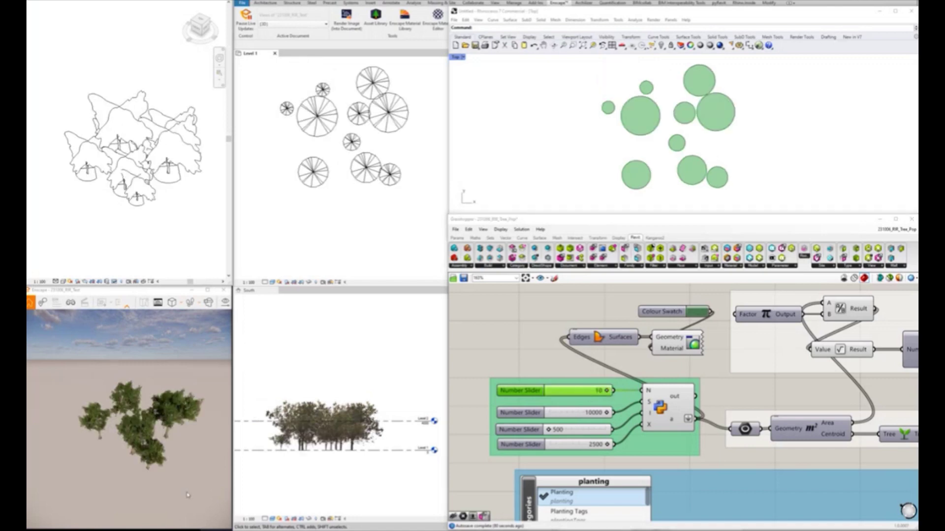
# - Set the minimum tree size to 800, after trying 1000, and the maximum to 1000
pyautogui.doubleClick(567, 430)
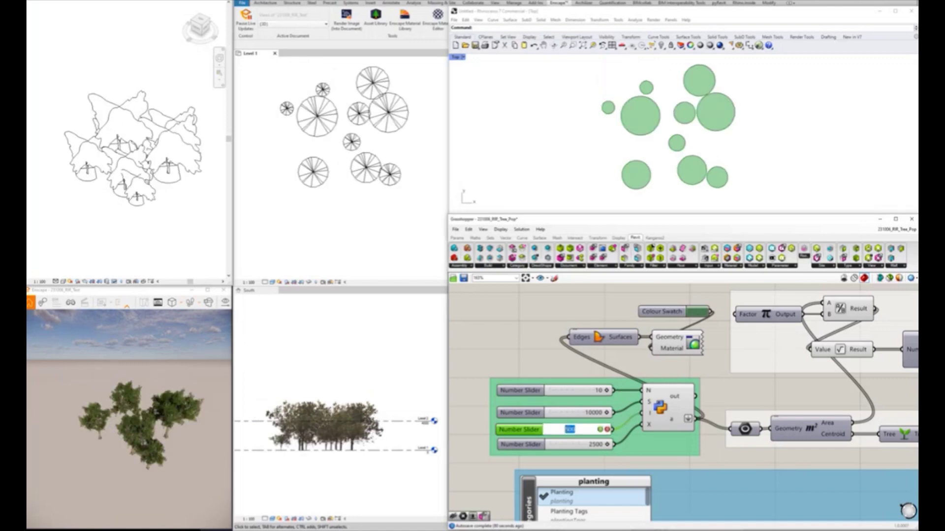
pyautogui.write('800')
pyautogui.press('Return')
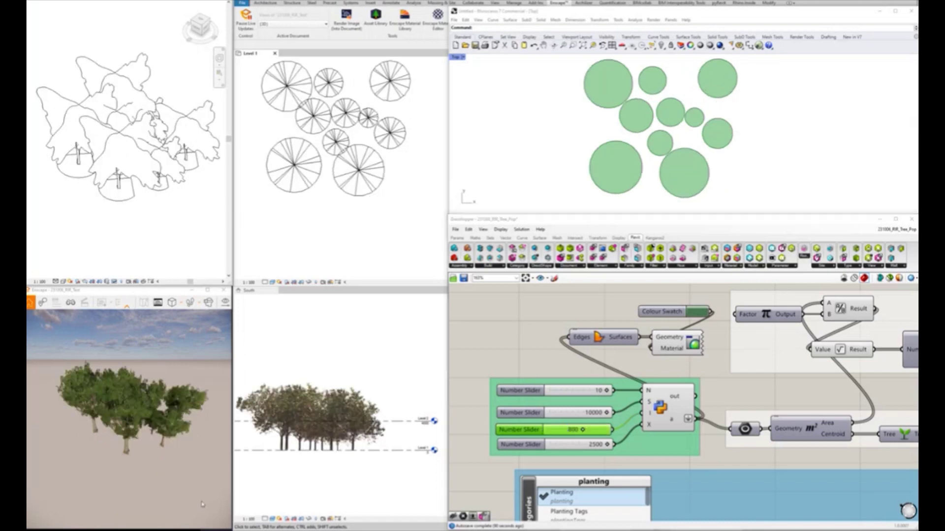
pyautogui.doubleClick(598, 434)
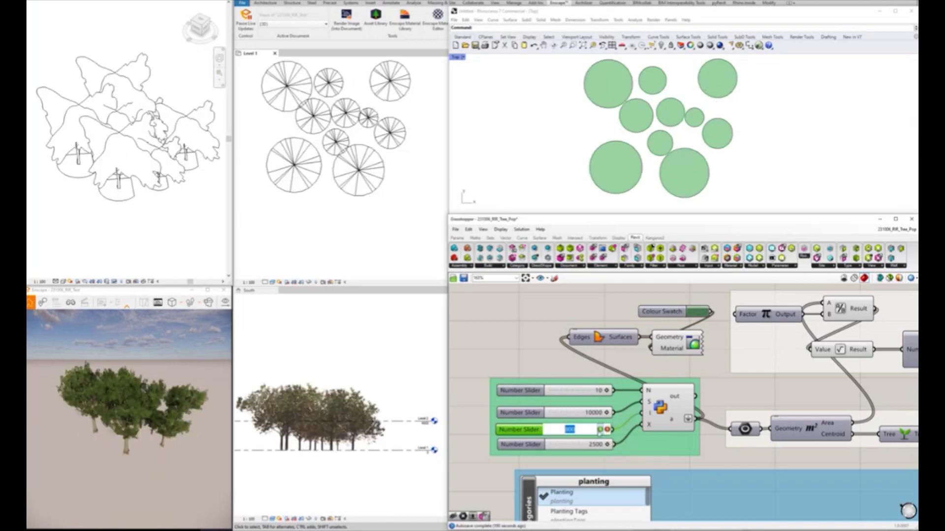
pyautogui.write('1000')
pyautogui.press('Return')
pyautogui.doubleClick(568, 432)
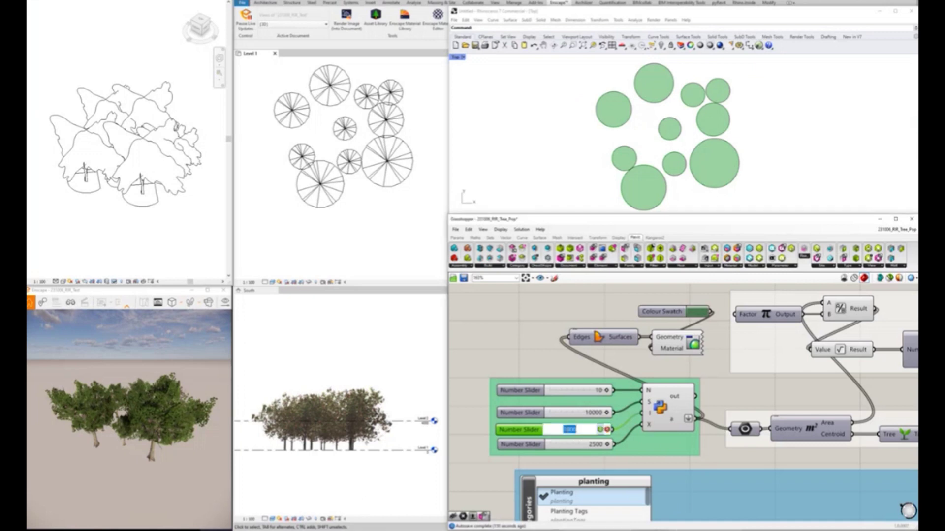
pyautogui.write('800')
pyautogui.press('Return')
pyautogui.doubleClick(568, 444)
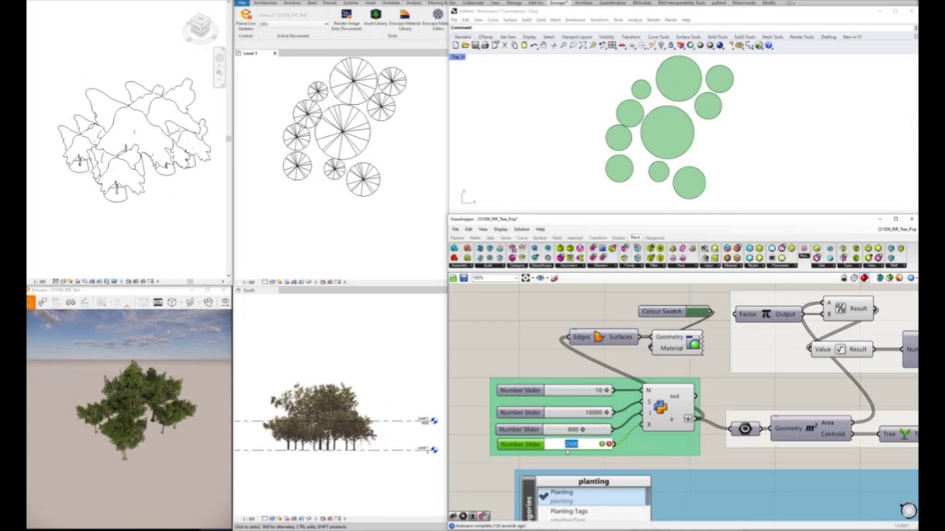
pyautogui.write('1000')
pyautogui.press('Return')
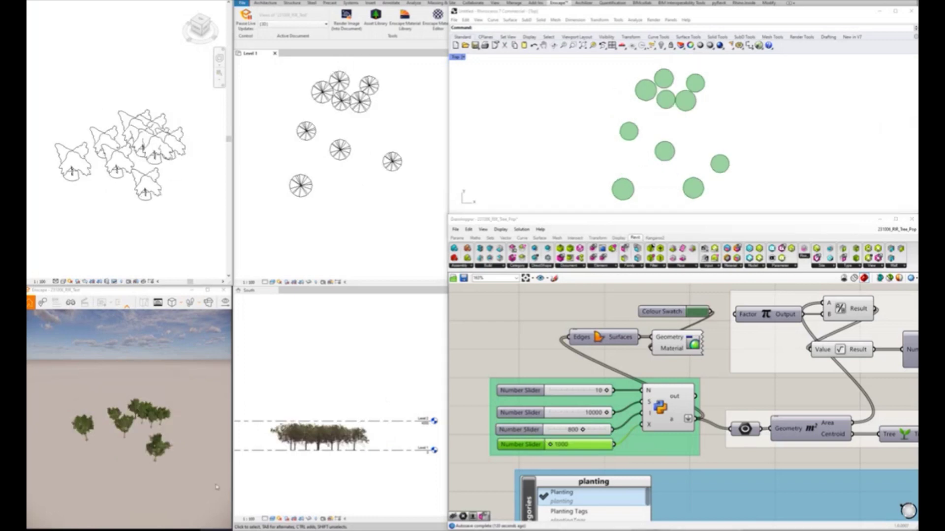
# - Raise the maximum tree size through 1500, 2000 and 2400 to 2500
pyautogui.doubleClick(594, 445)
pyautogui.write('15')
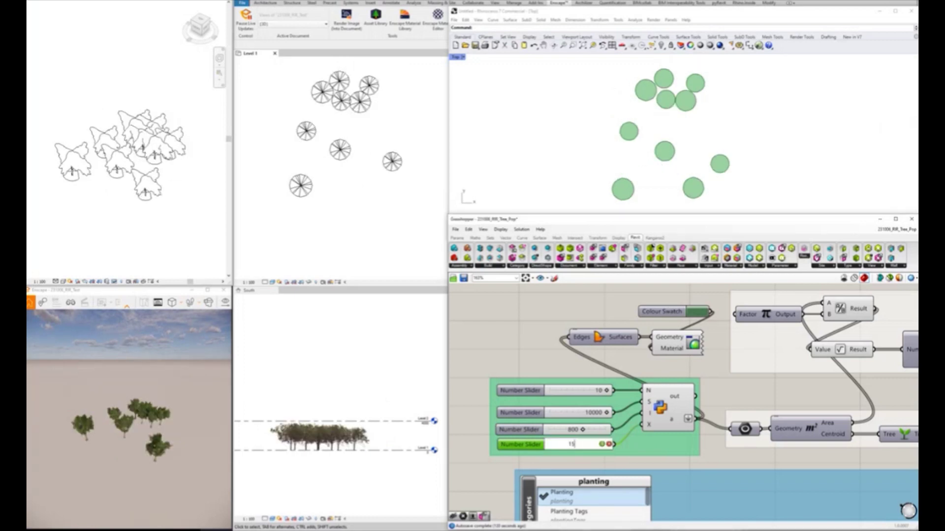
pyautogui.write('00')
pyautogui.press('Return')
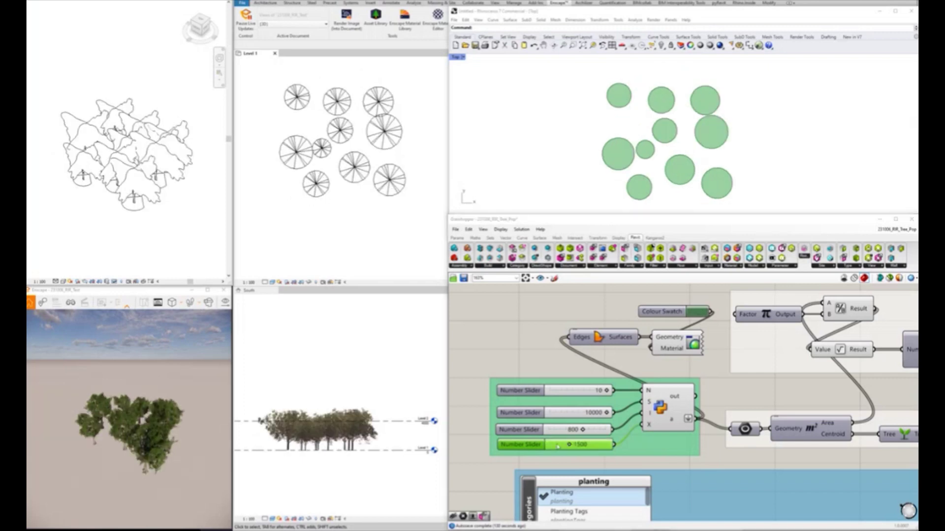
pyautogui.doubleClick(594, 444)
pyautogui.write('2000')
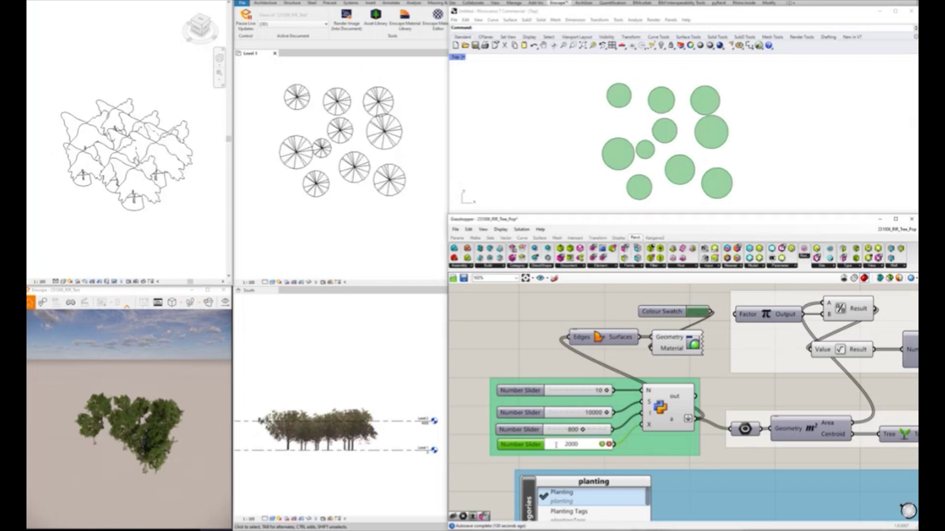
pyautogui.press('Return')
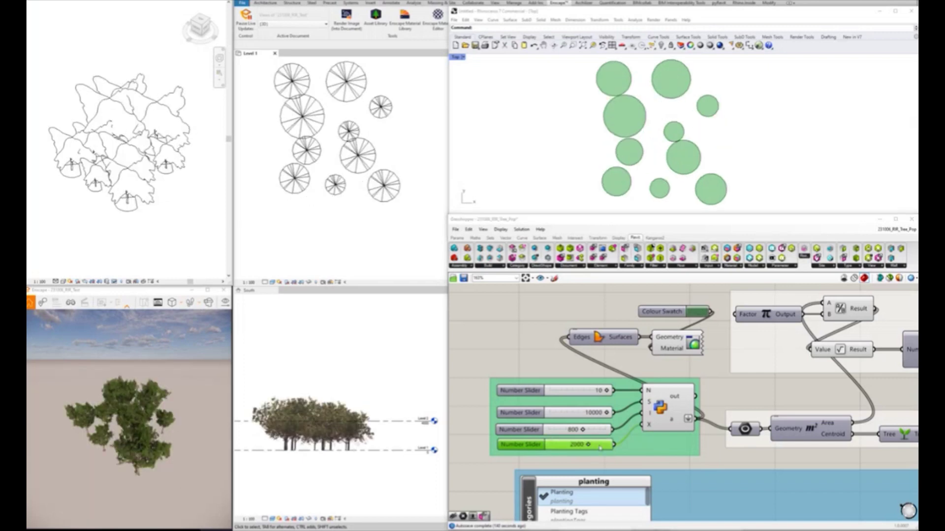
pyautogui.doubleClick(600, 445)
pyautogui.write('240')
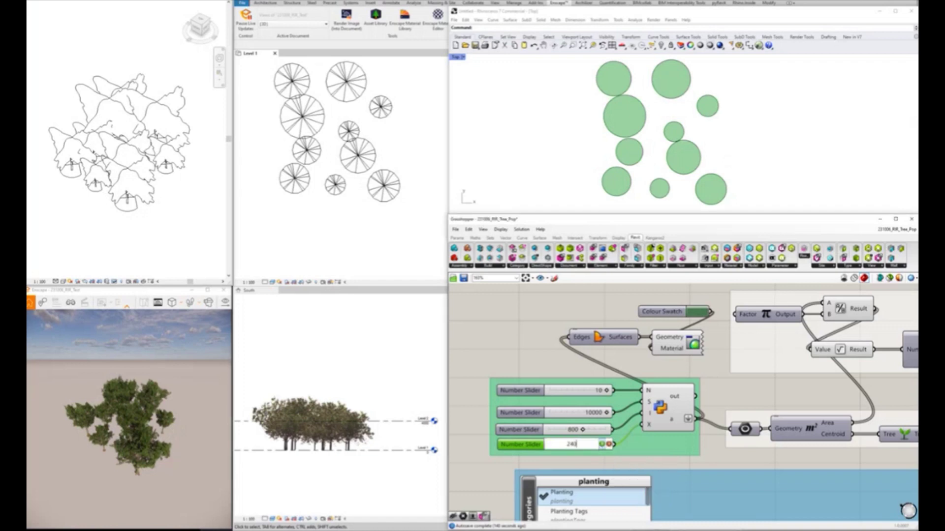
pyautogui.write('0')
pyautogui.press('Return')
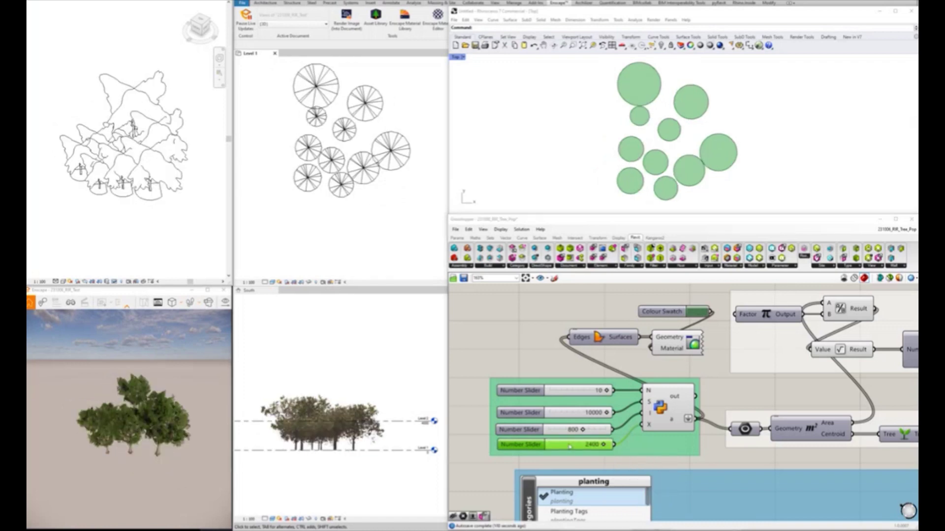
pyautogui.doubleClick(570, 445)
pyautogui.write('25')
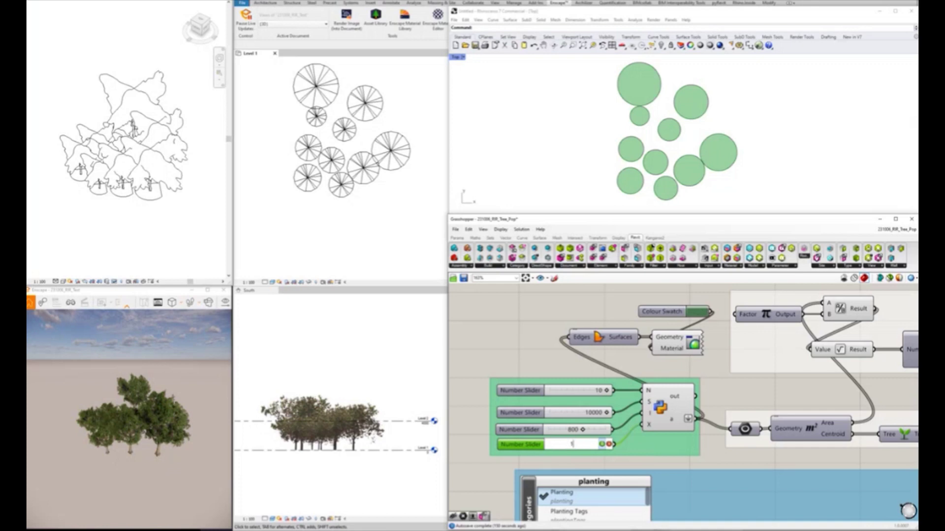
pyautogui.write('000')
pyautogui.press('Return')
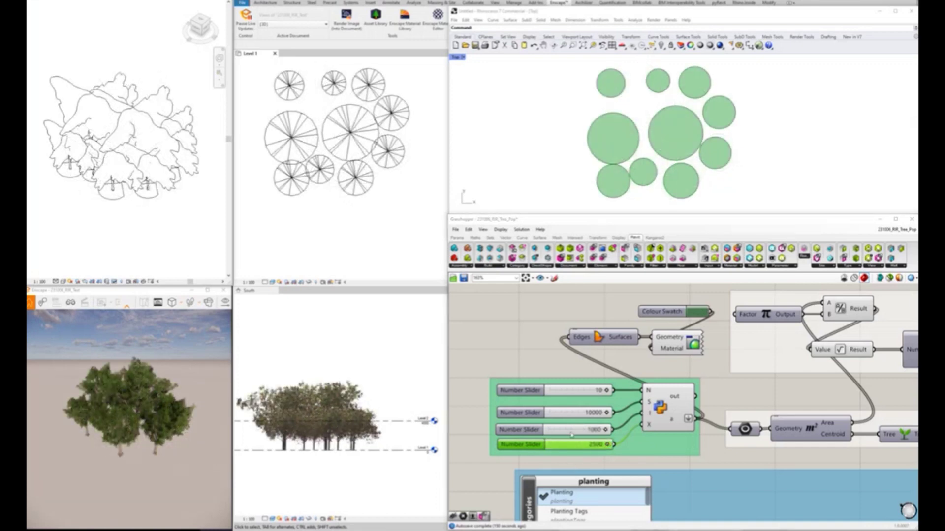
# - Set the minimum size to 500 and try tree counts of 2, 5, then 7
pyautogui.doubleClick(570, 431)
pyautogui.write('5')
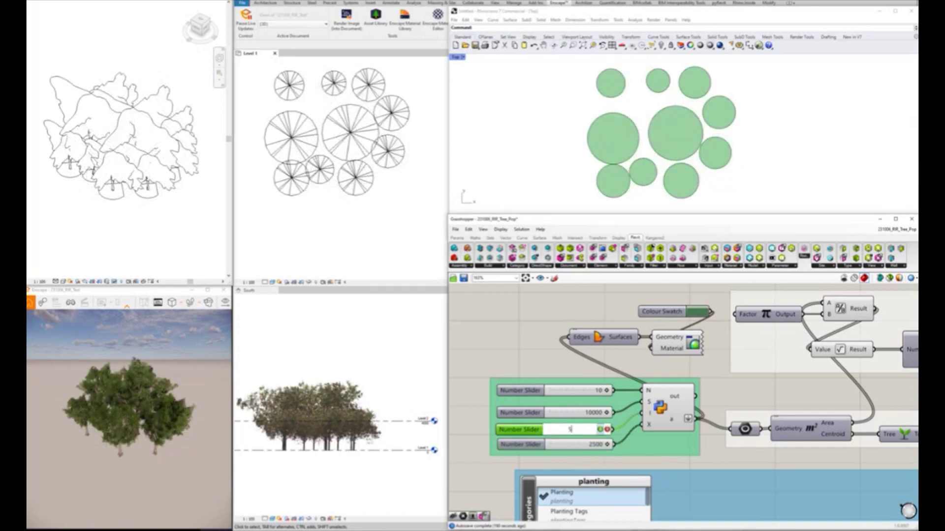
pyautogui.write('00')
pyautogui.press('Return')
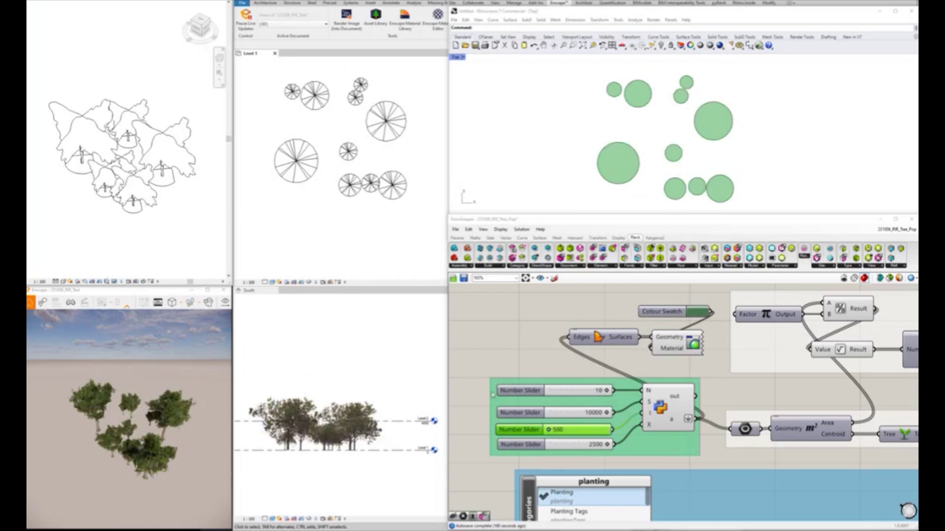
pyautogui.doubleClick(555, 394)
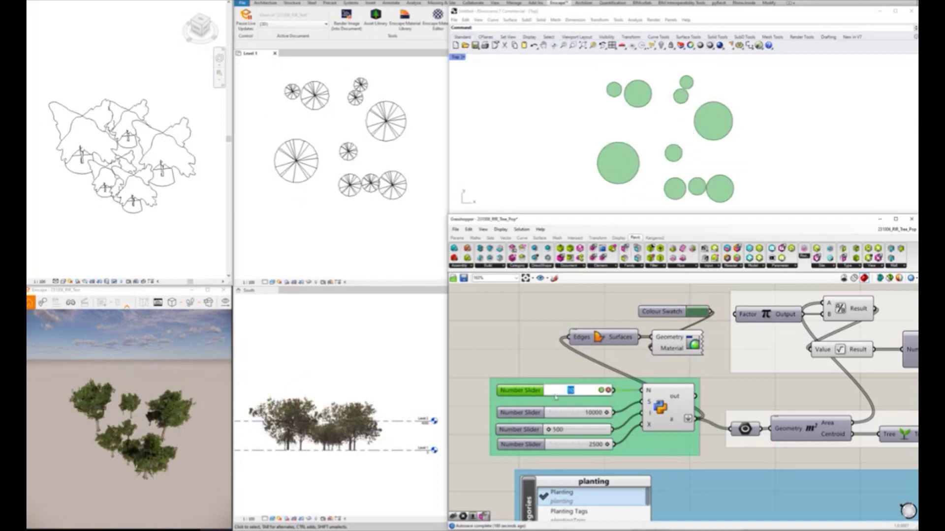
pyautogui.write('2')
pyautogui.press('Return')
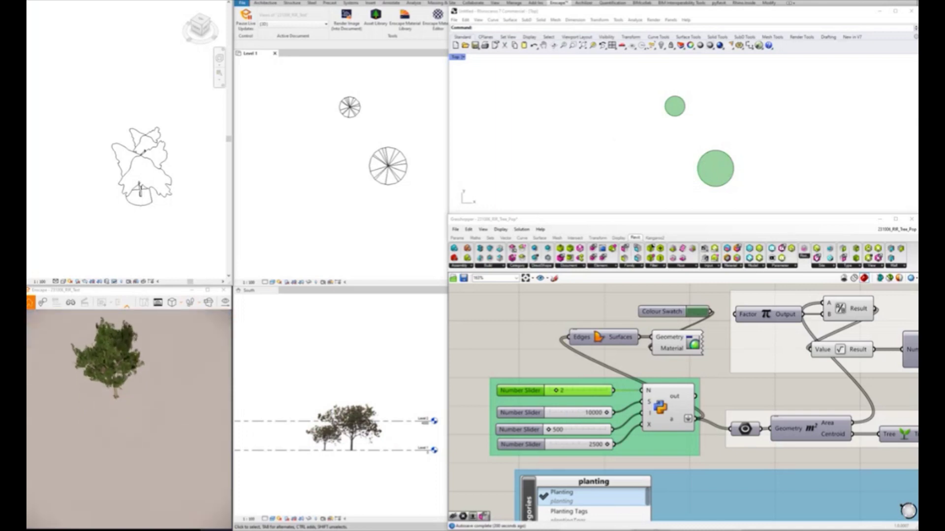
pyautogui.doubleClick(585, 390)
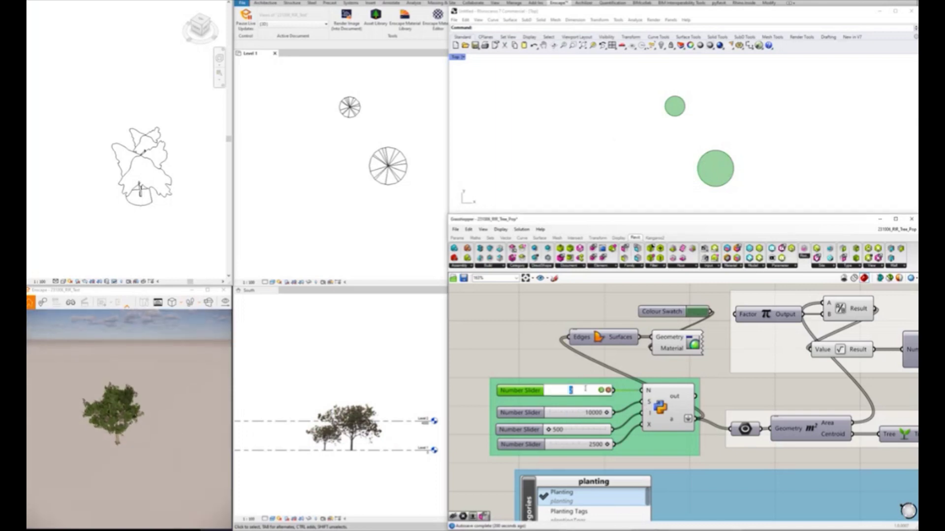
pyautogui.write('5')
pyautogui.press('Return')
pyautogui.doubleClick(585, 390)
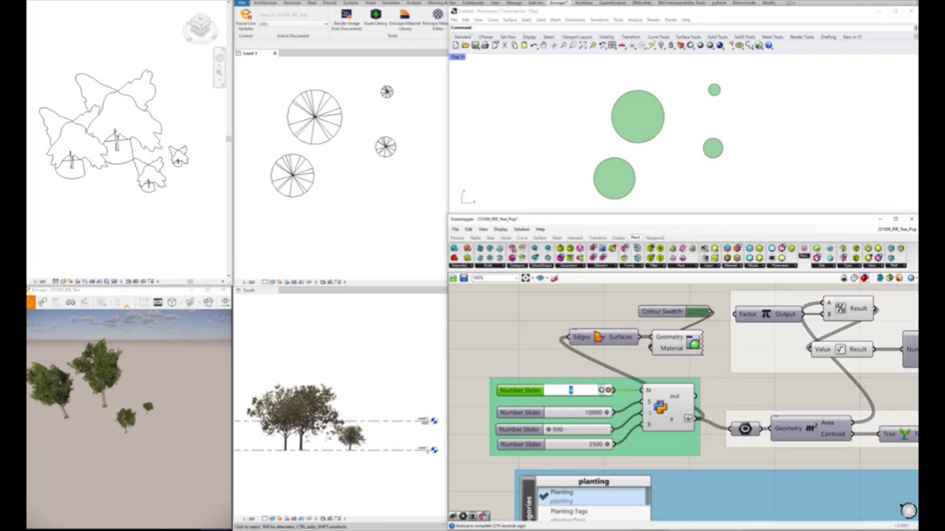
pyautogui.write('7')
pyautogui.press('Return')
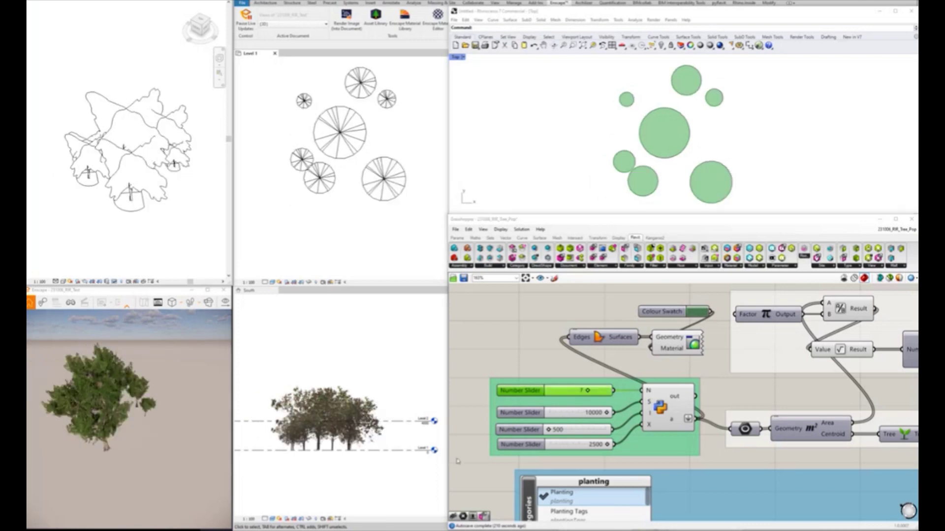
# - Set the minimum tree size to 1000 and the maximum to 2000
pyautogui.doubleClick(590, 430)
pyautogui.write('1000')
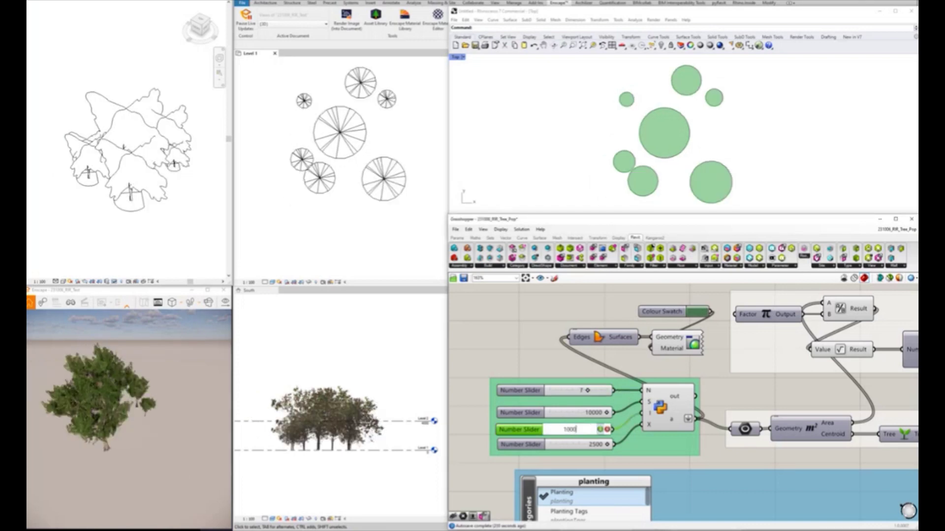
pyautogui.press('Return')
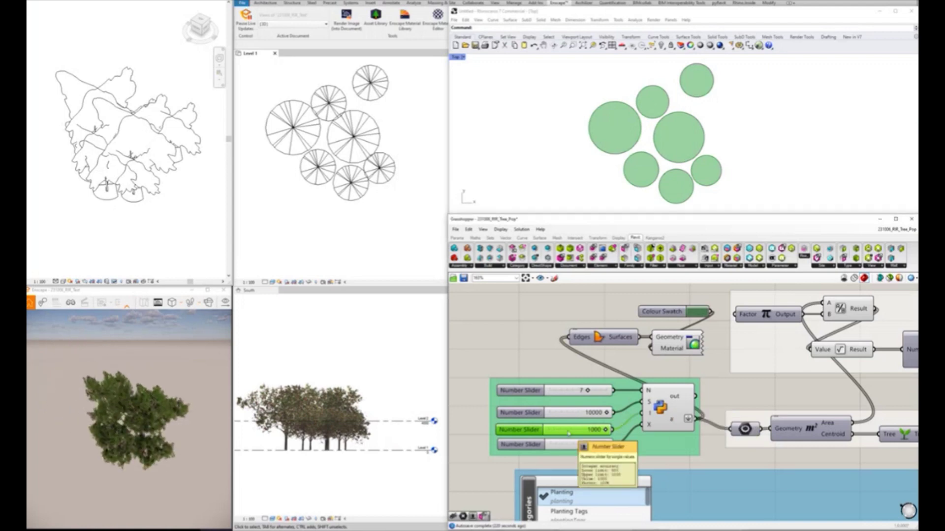
pyautogui.doubleClick(570, 444)
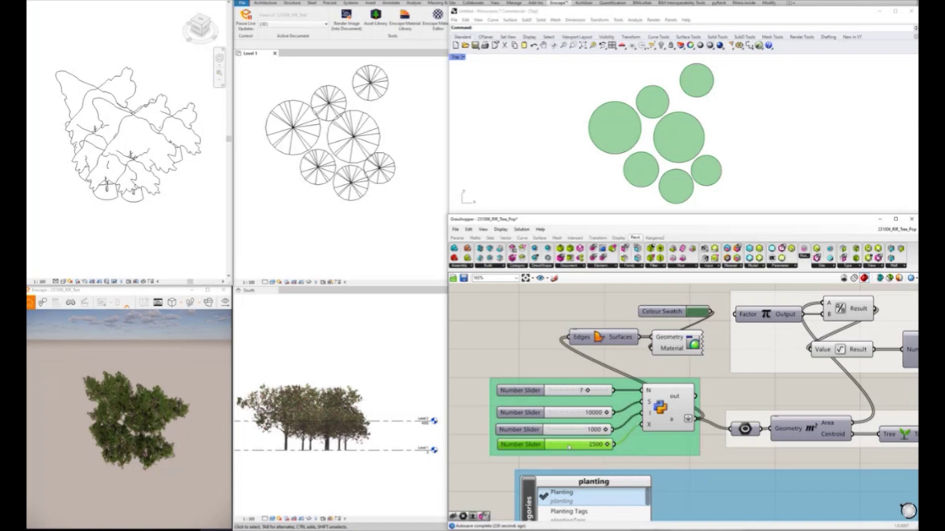
pyautogui.write('2000')
pyautogui.press('Return')
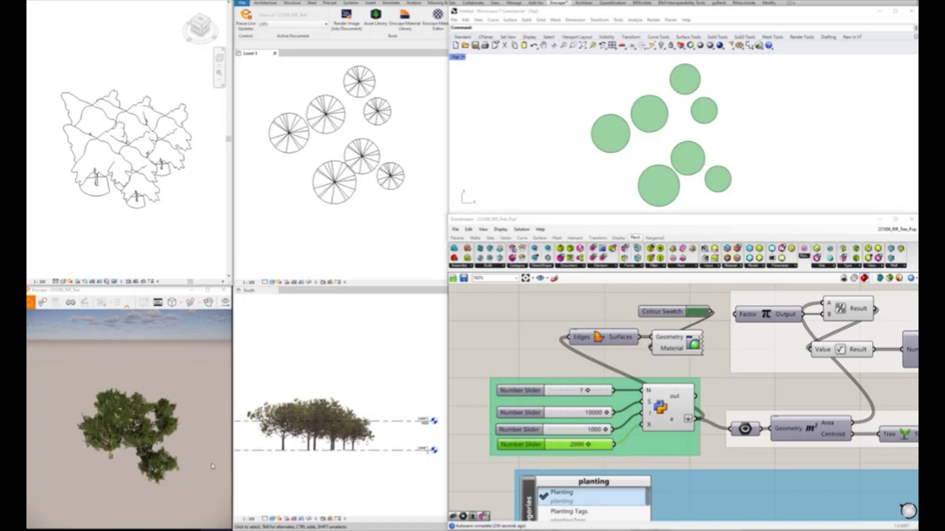